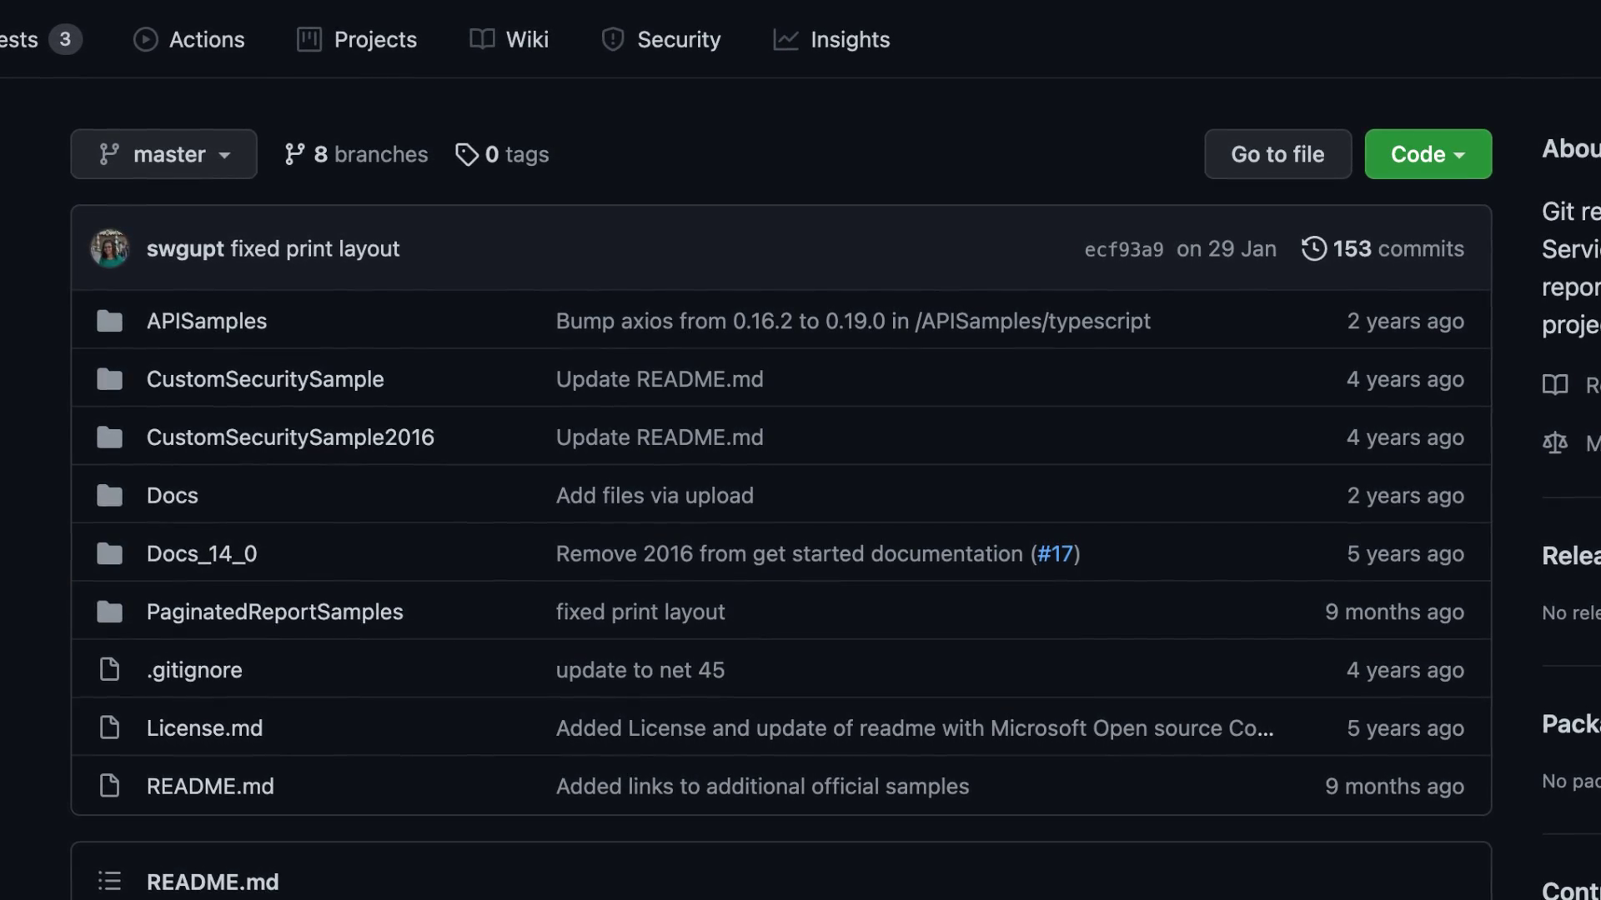
# - Open the PaginatedReportSamples folder to list Invoice.rdl, Labels.rdl and Transcript.rdl
pyautogui.click(112, 609)
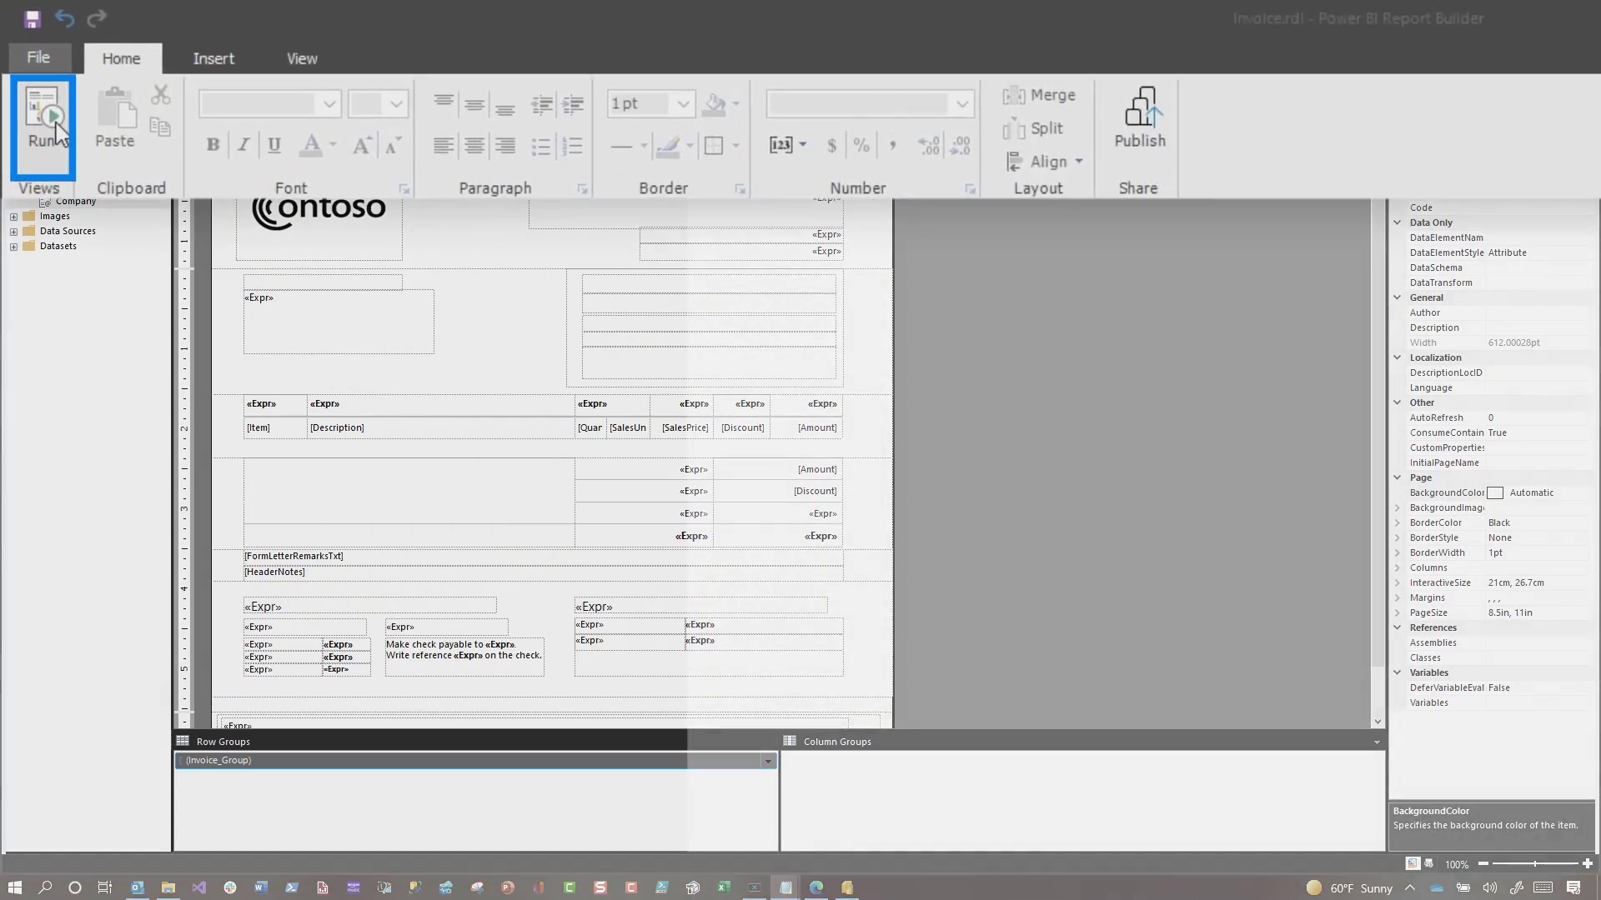
# - Preview the invoice for Contoso Pharmaceuticals down to its item table, then return to design
pyautogui.click(60, 141)
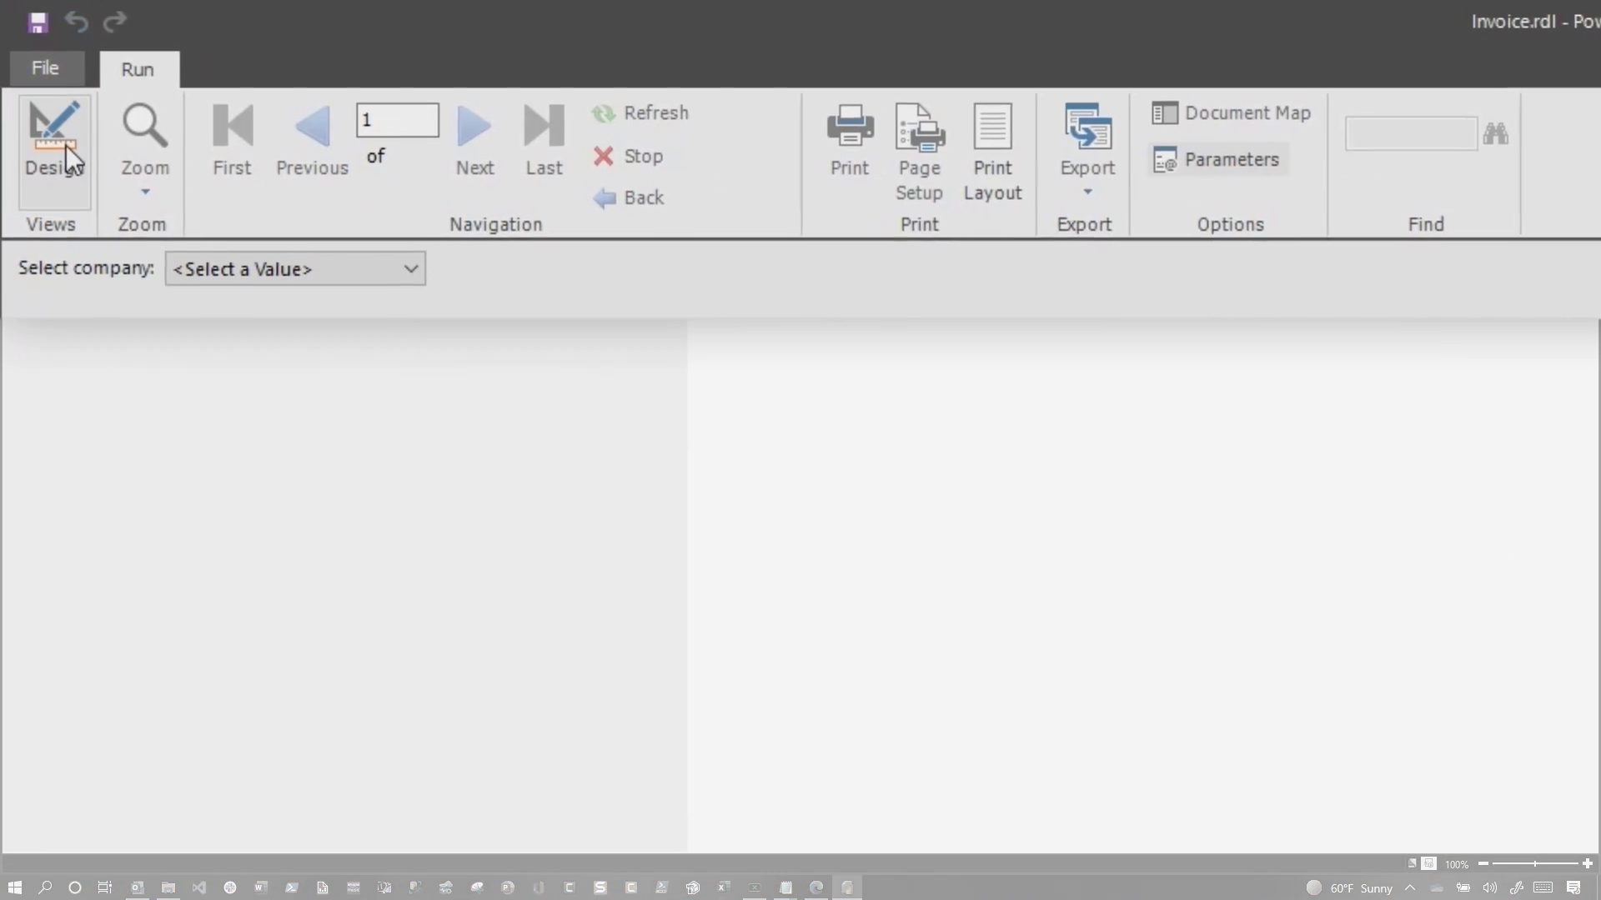
pyautogui.click(222, 268)
pyautogui.click(239, 314)
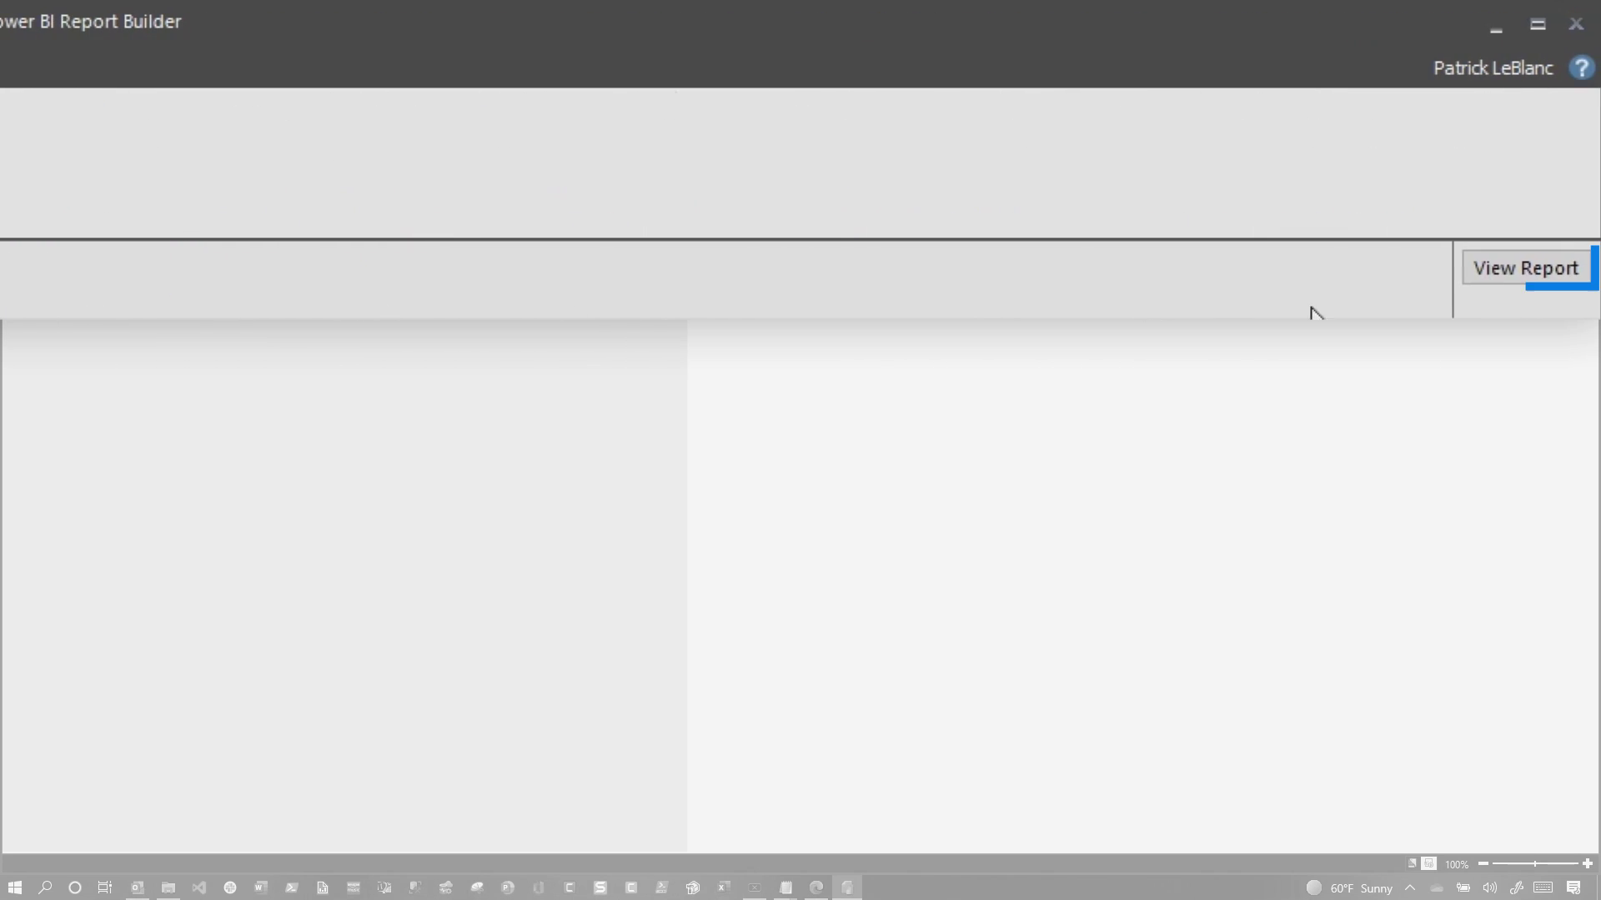
pyautogui.click(1485, 272)
pyautogui.scroll(-5, 384, 433)
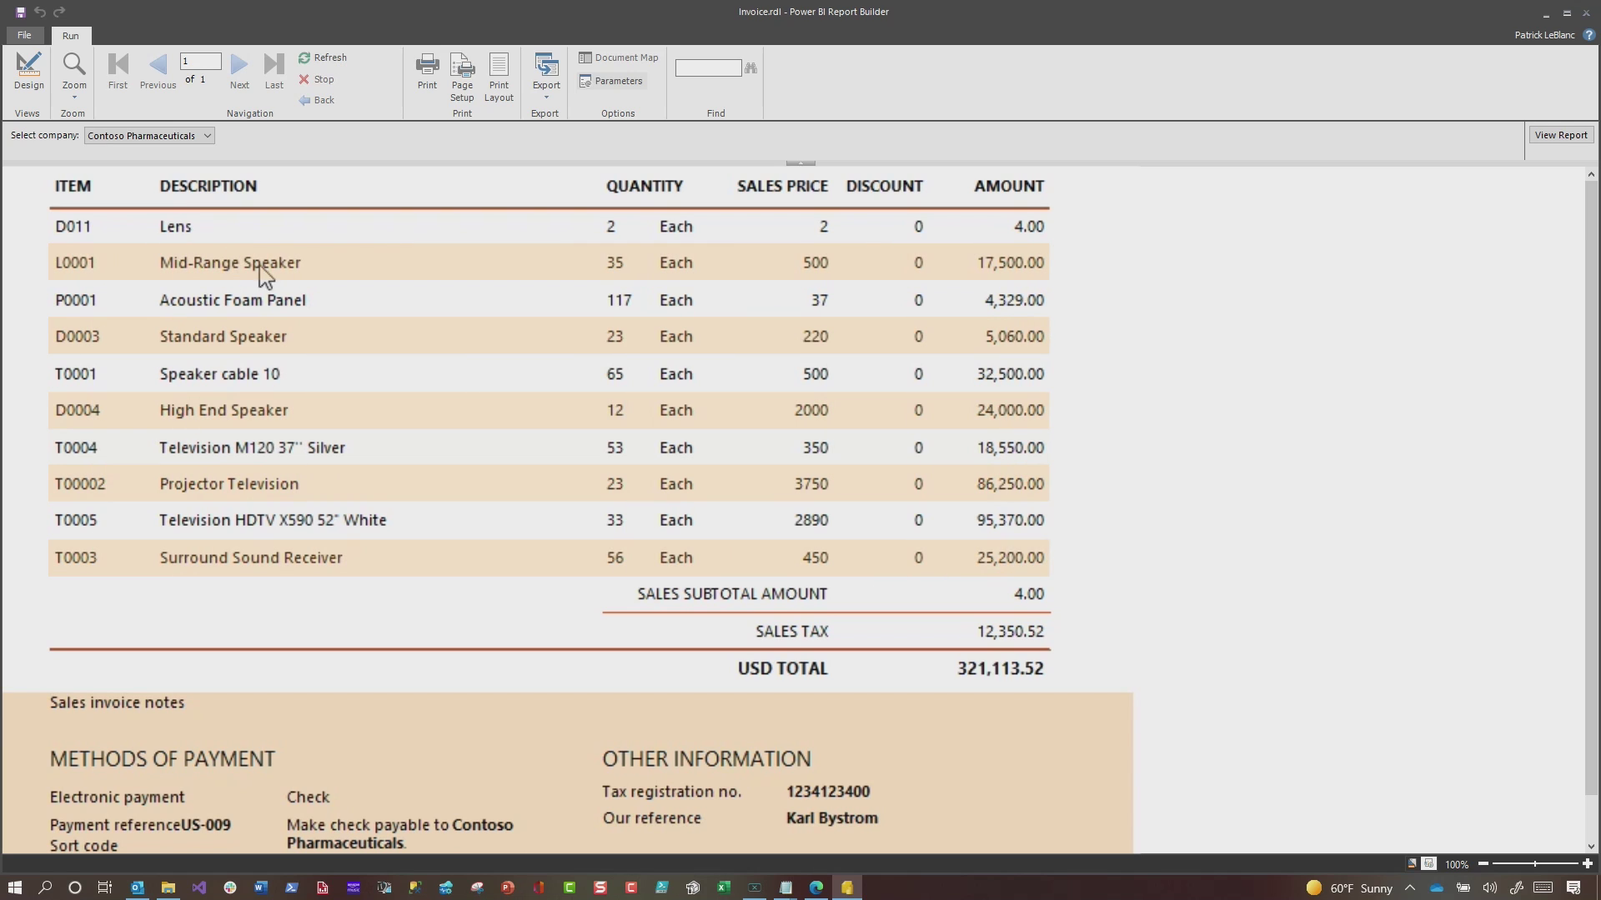
pyautogui.click(29, 71)
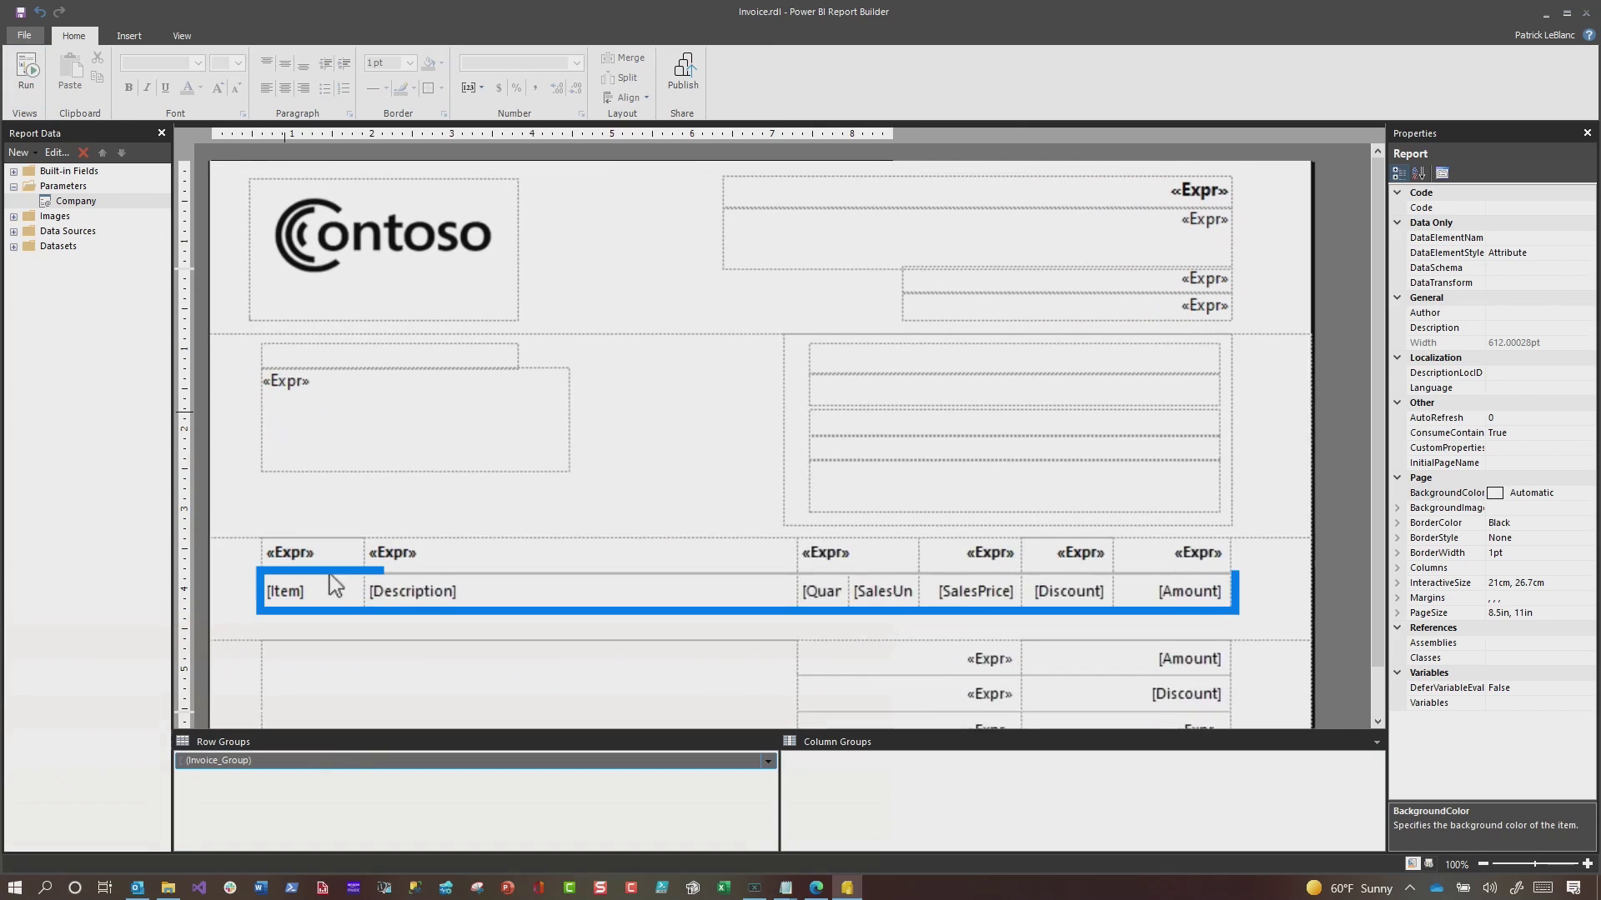
# - Select the invoice table's detail row and bring up the Properties pane
pyautogui.click(343, 619)
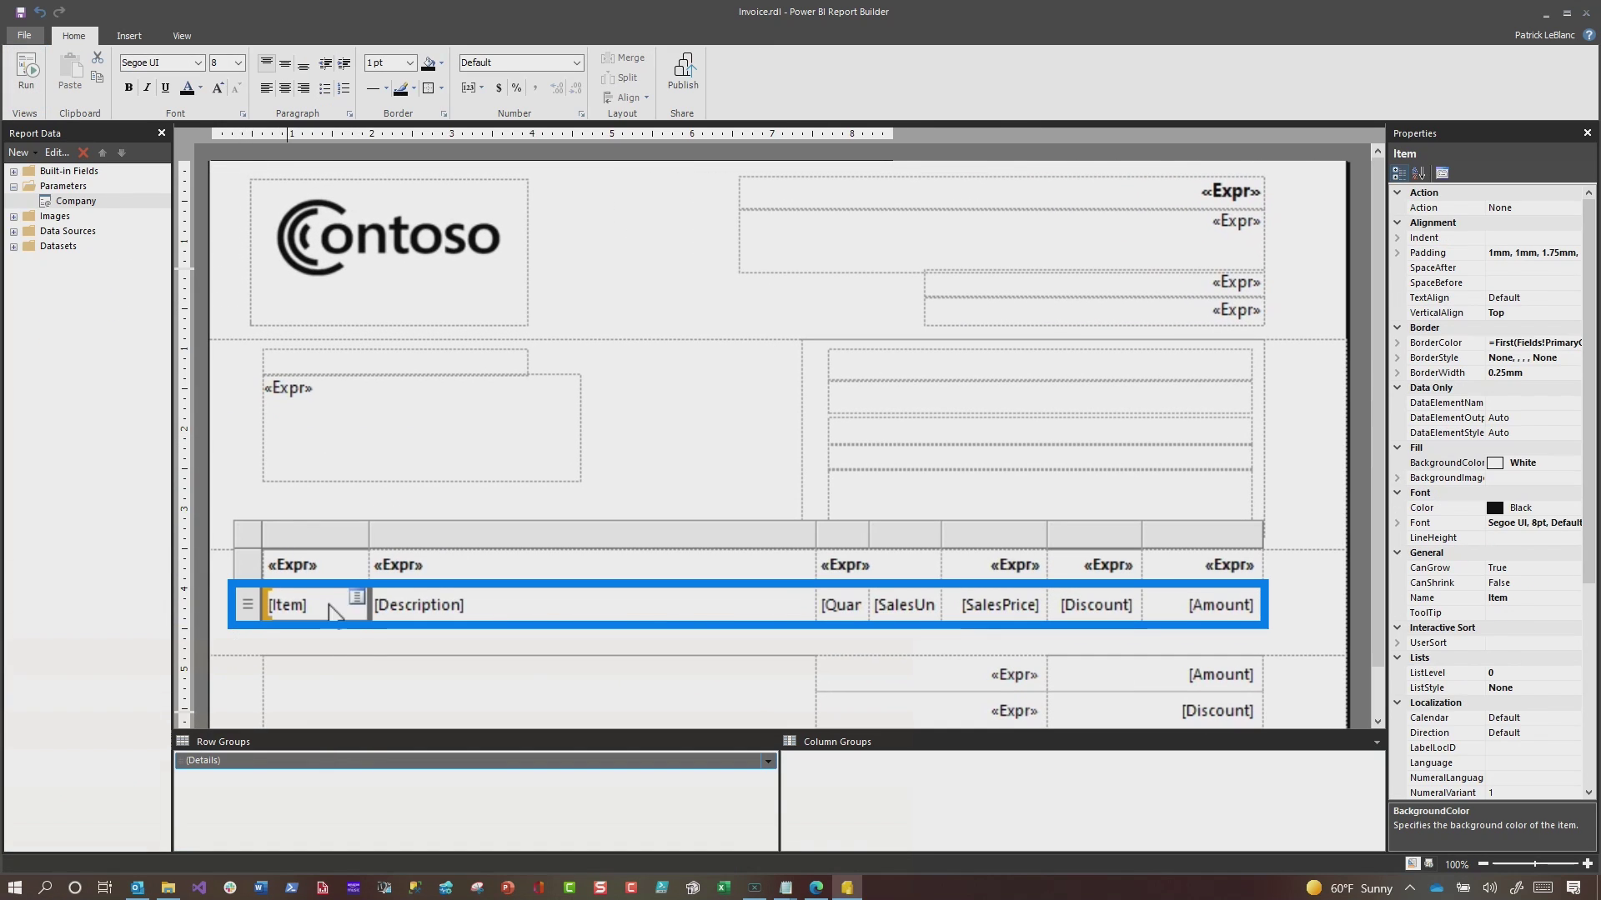
pyautogui.click(248, 604)
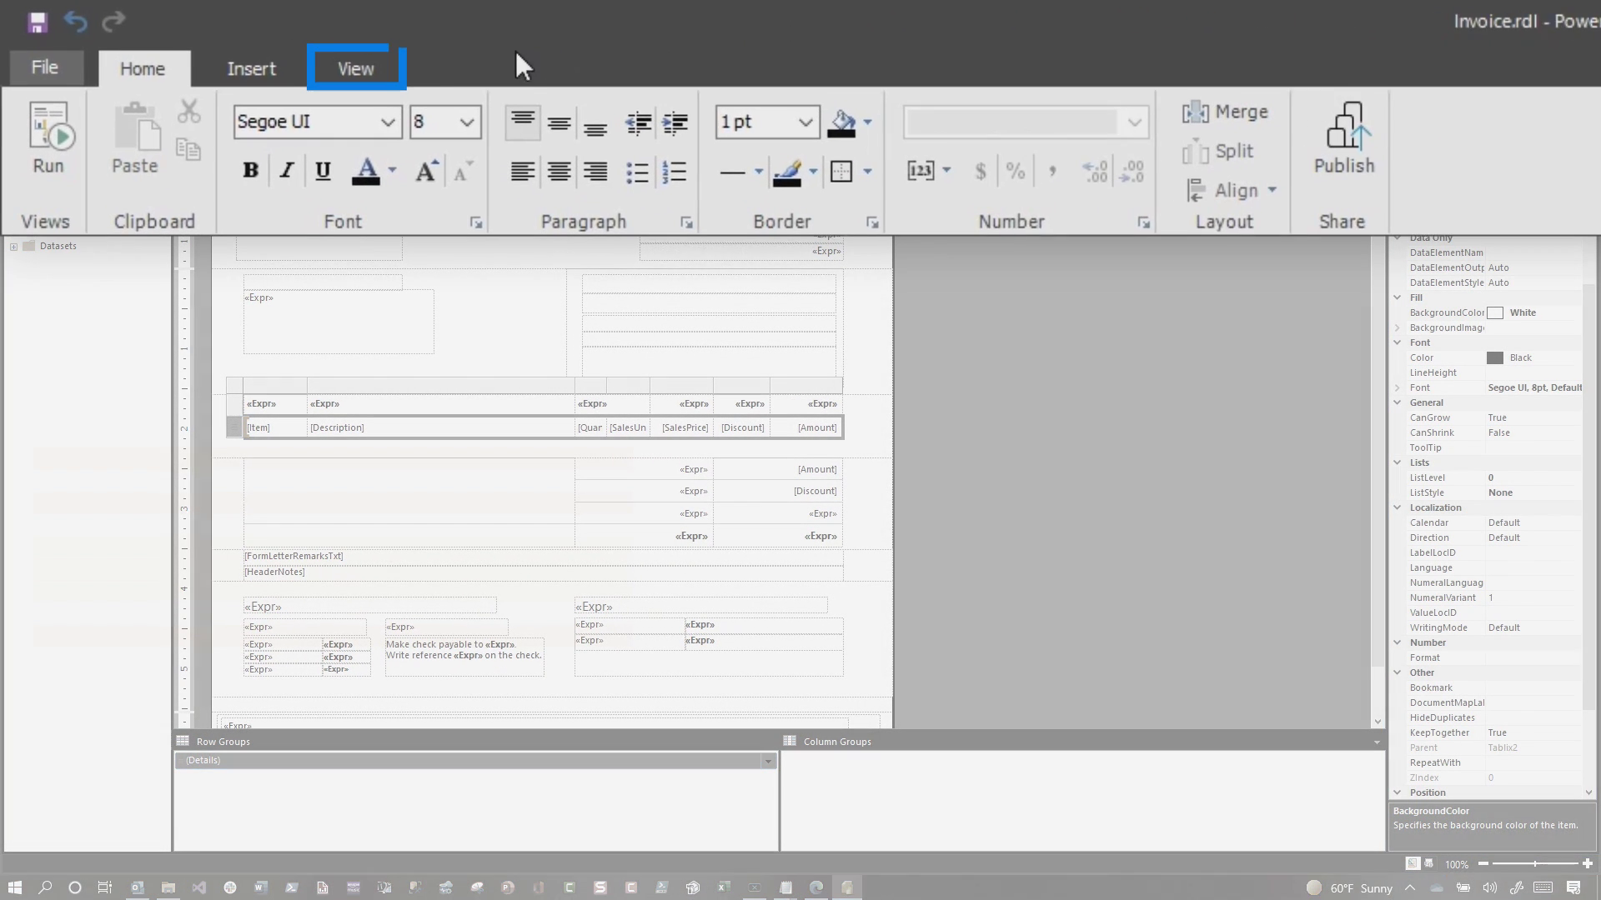
pyautogui.click(357, 66)
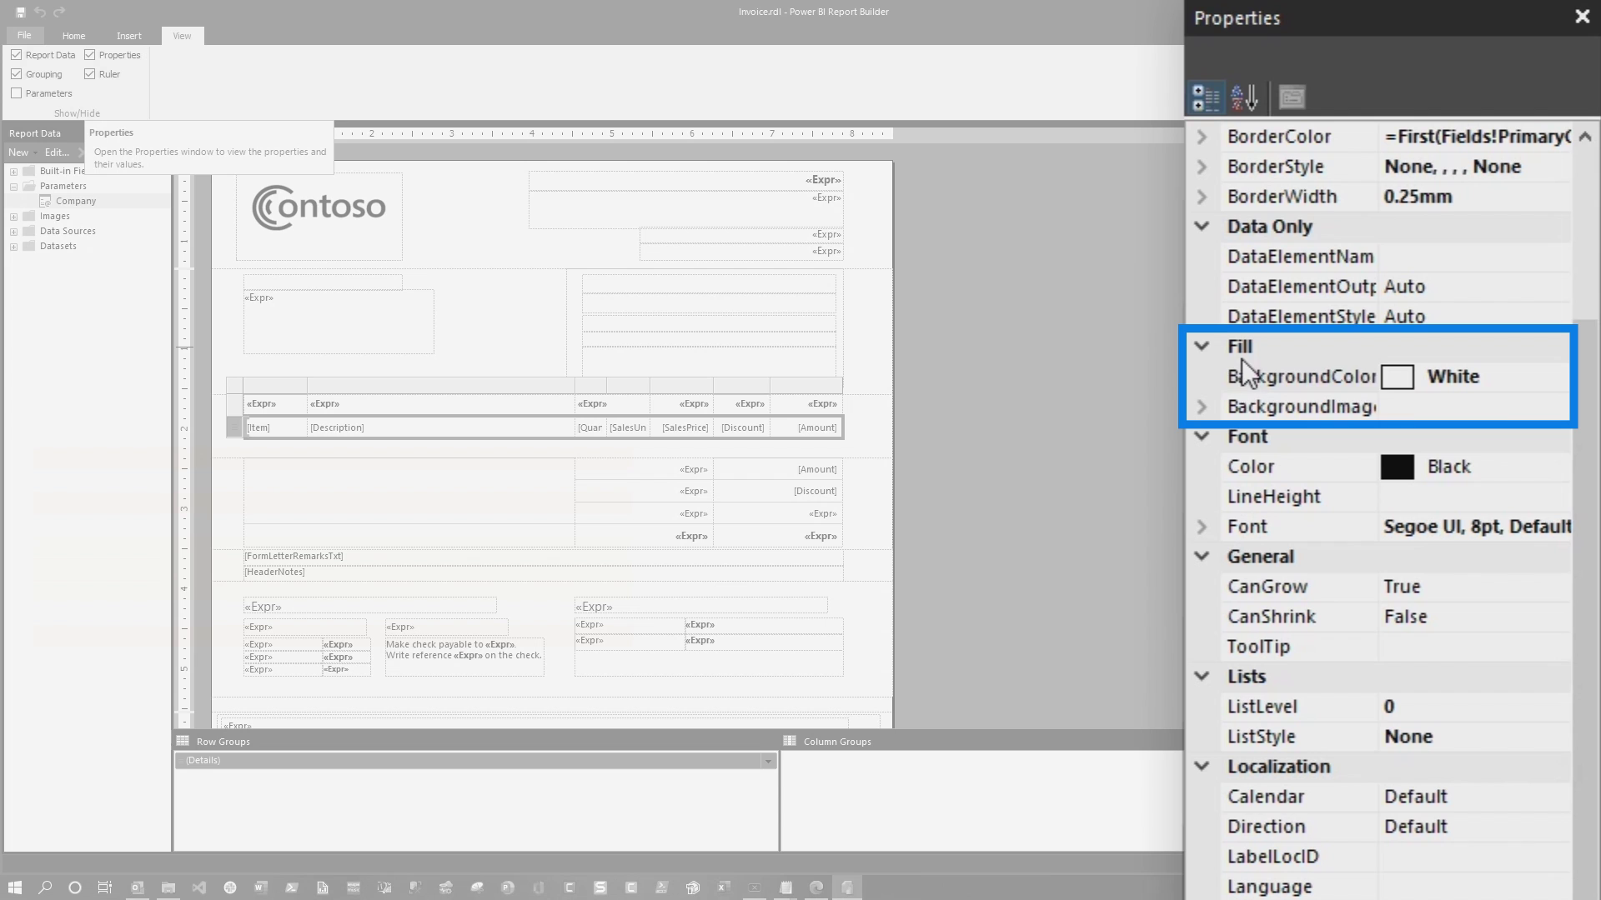
# - Review the BackgroundColor expression alternating Bisque and White by RowNumber, then preview the report
pyautogui.click(1530, 382)
pyautogui.click(1556, 378)
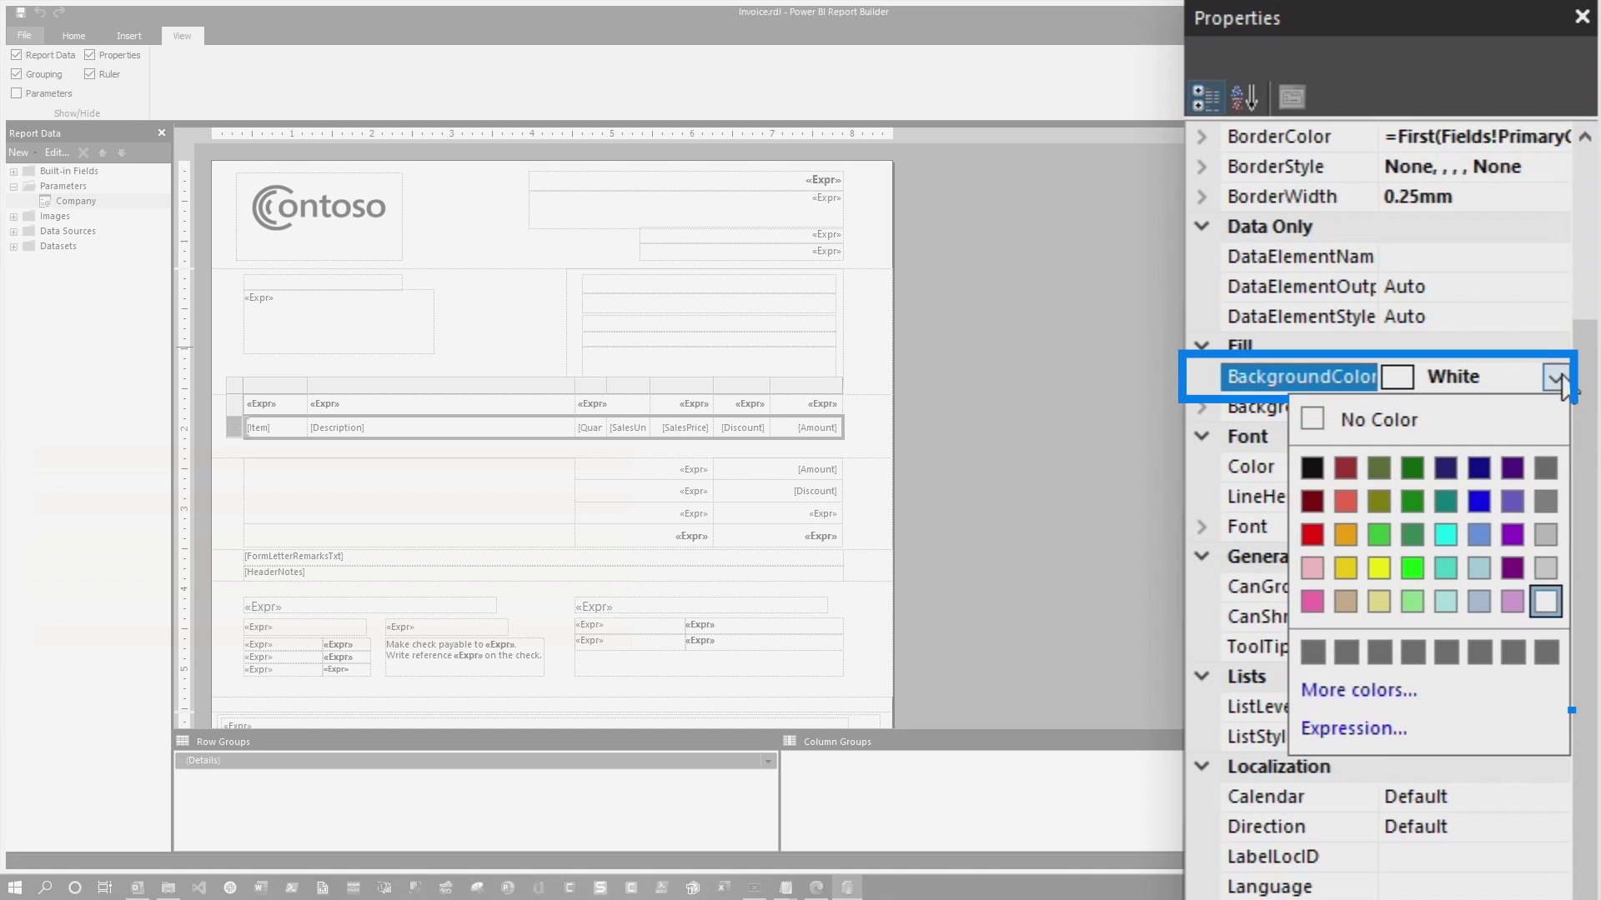
pyautogui.click(1342, 731)
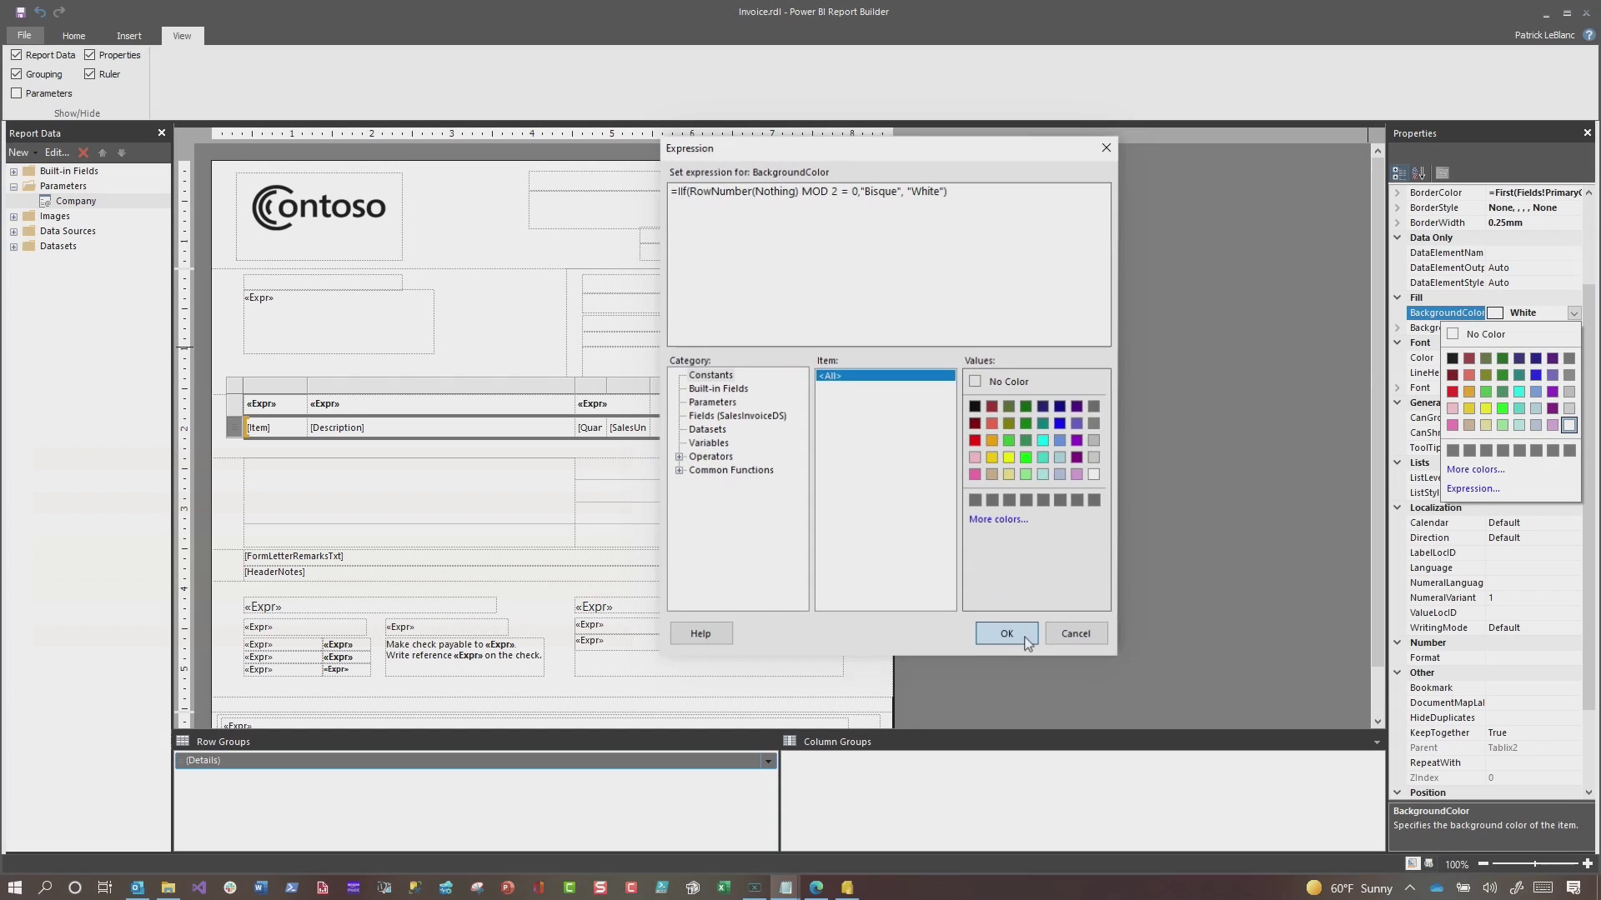
pyautogui.click(1011, 628)
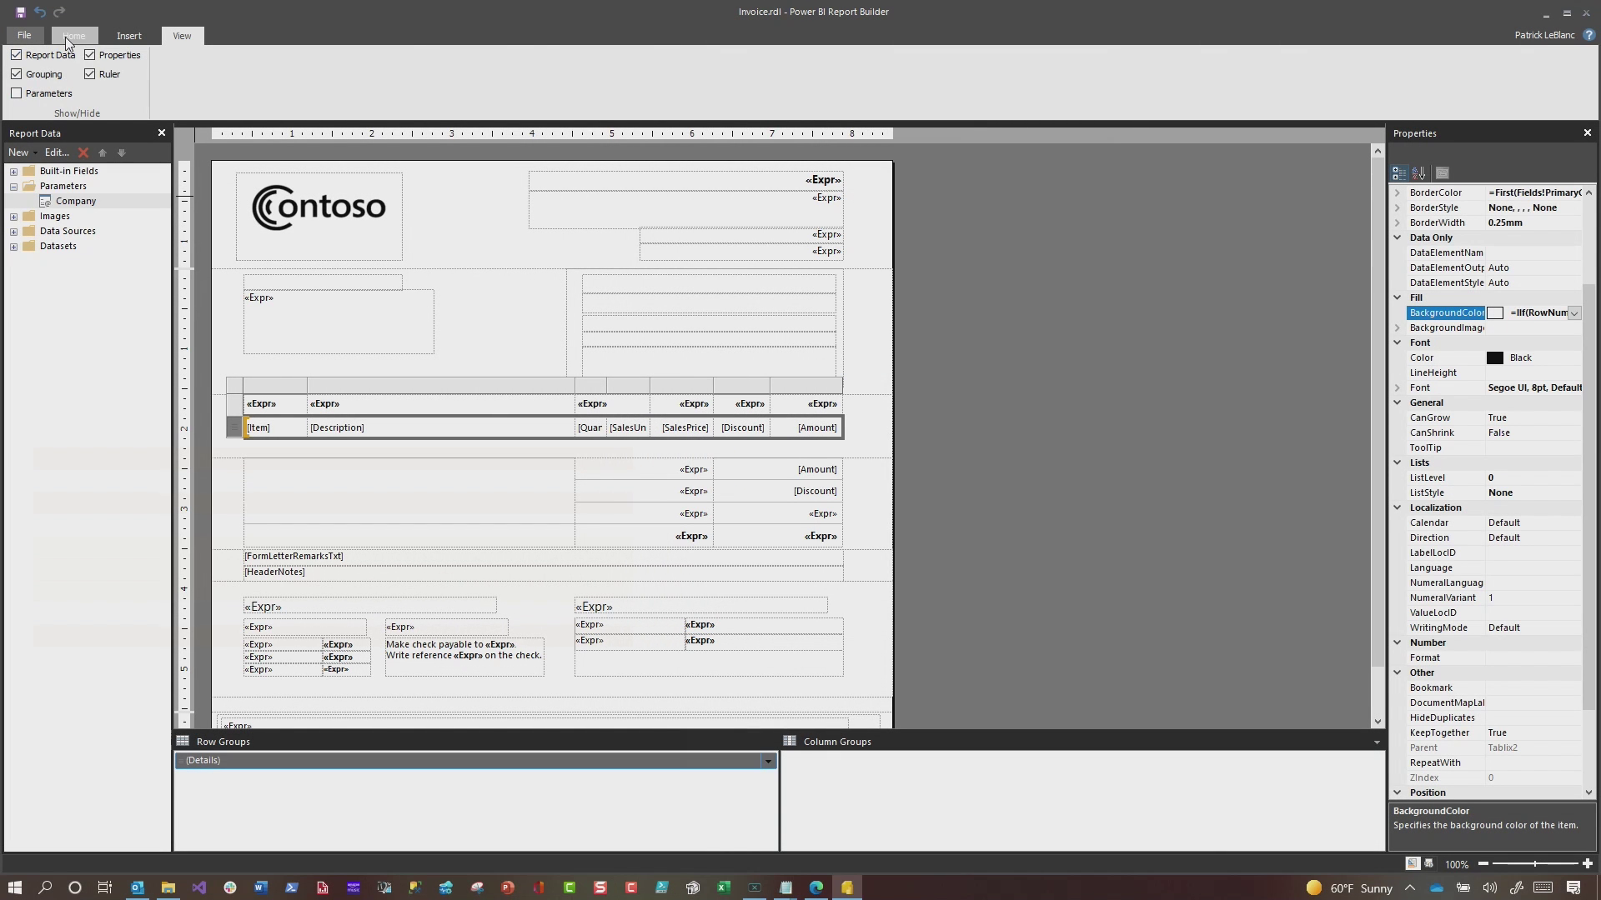
pyautogui.press('F5')
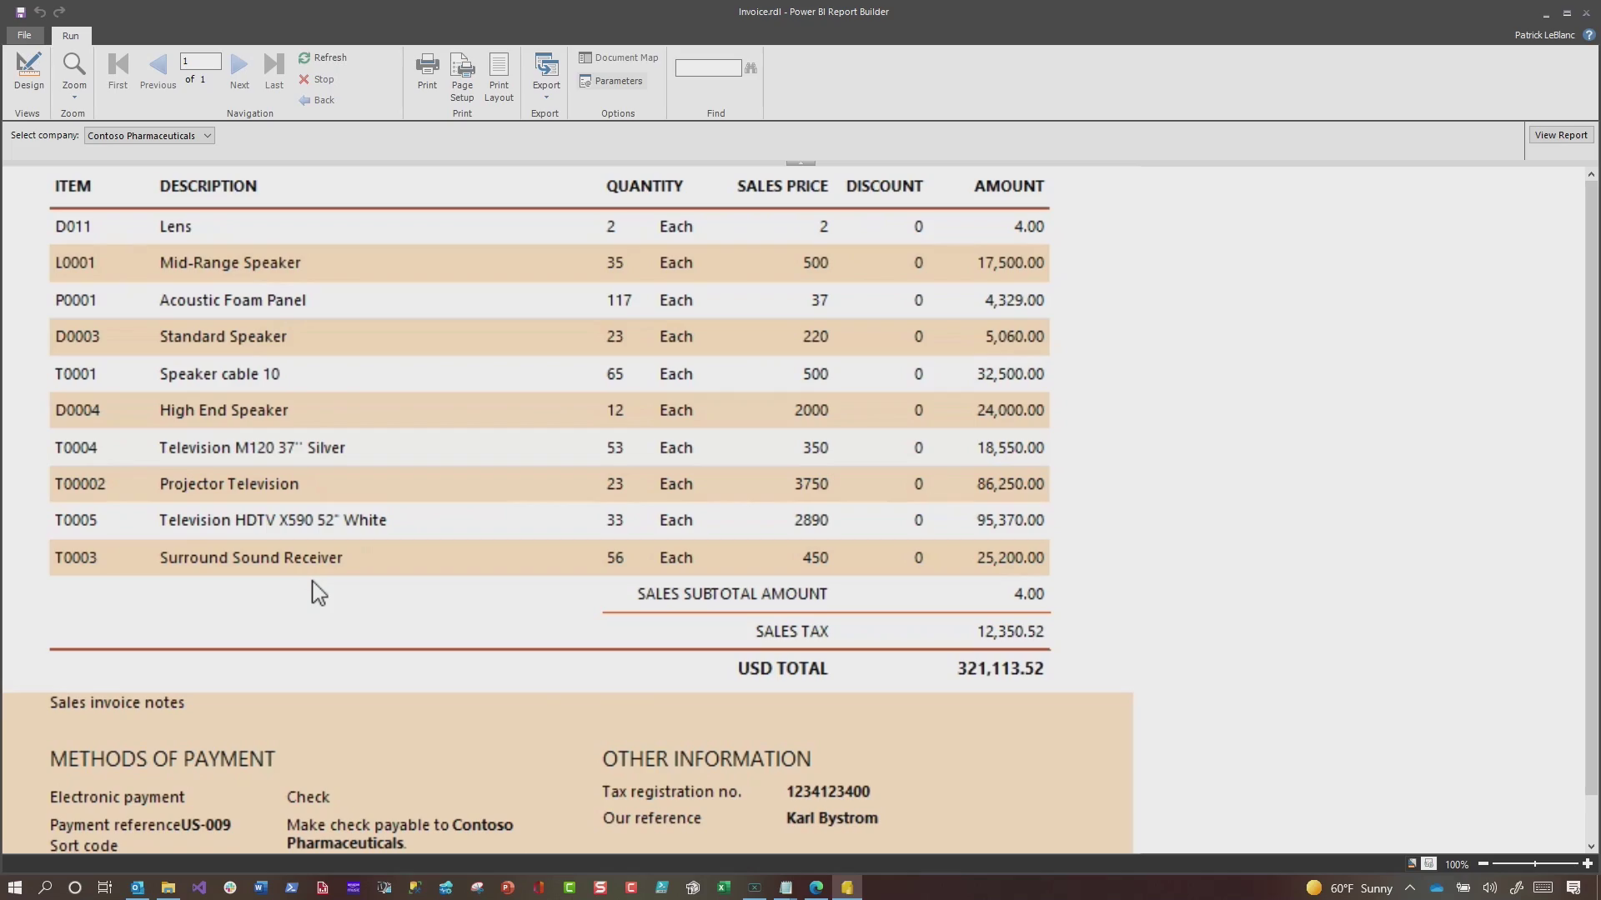
pyautogui.scroll(2, 287, 594)
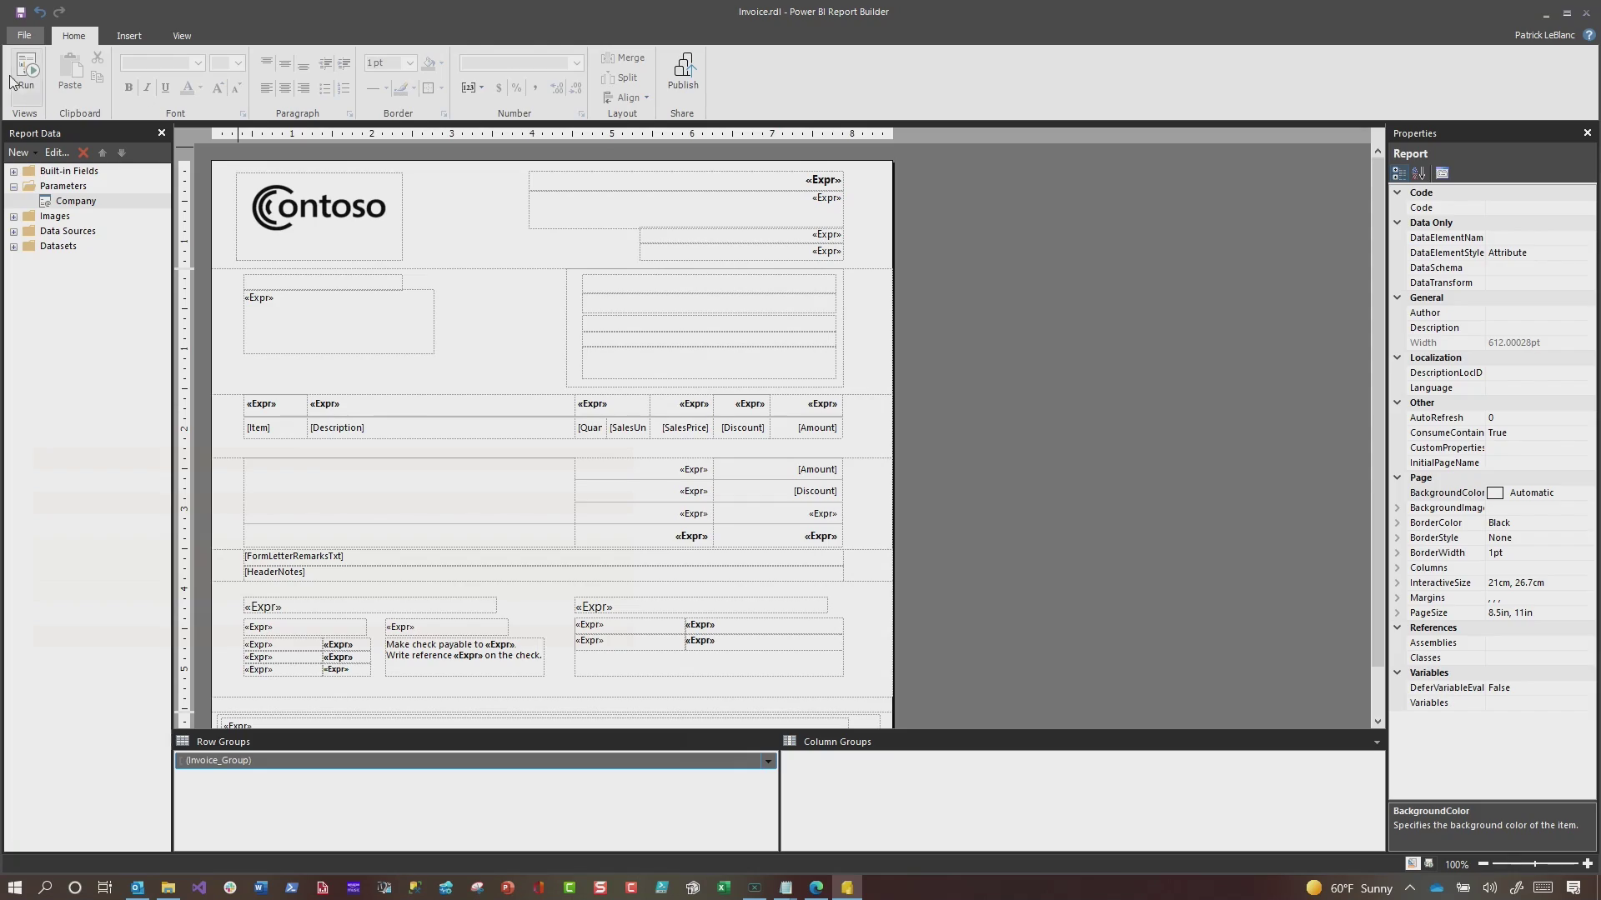
# - Set the detail row background to =IIf(Fields!Amount.Value>5000, "Bisque", "White") and preview
pyautogui.click(15, 74)
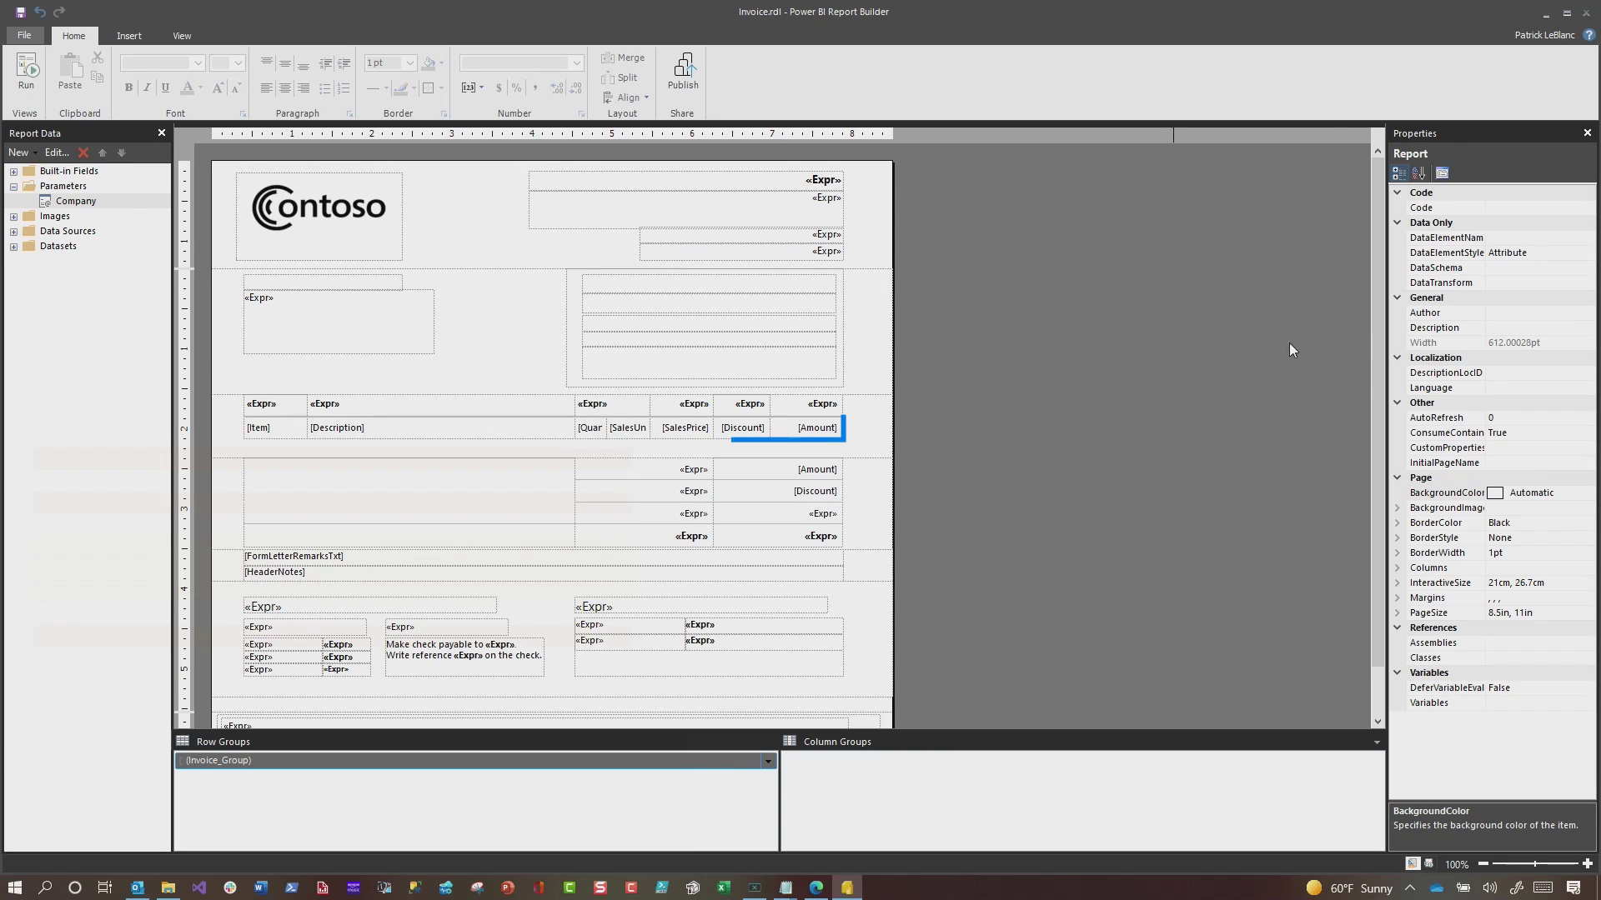
pyautogui.click(298, 431)
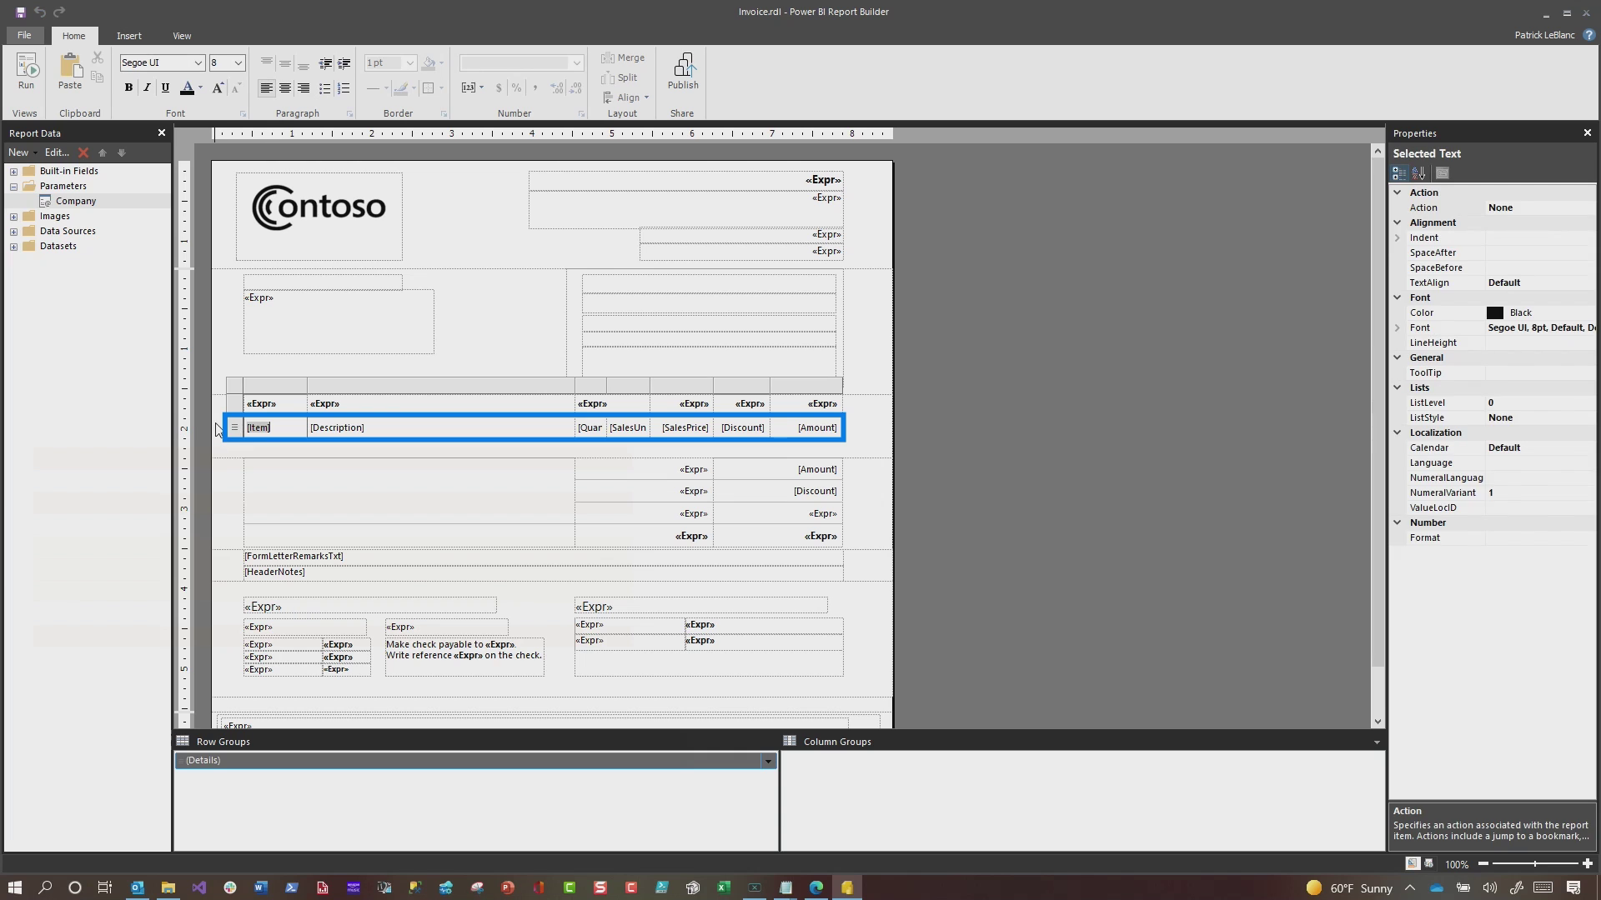
pyautogui.scroll(-2, 1492, 297)
pyautogui.click(1574, 432)
pyautogui.click(1472, 609)
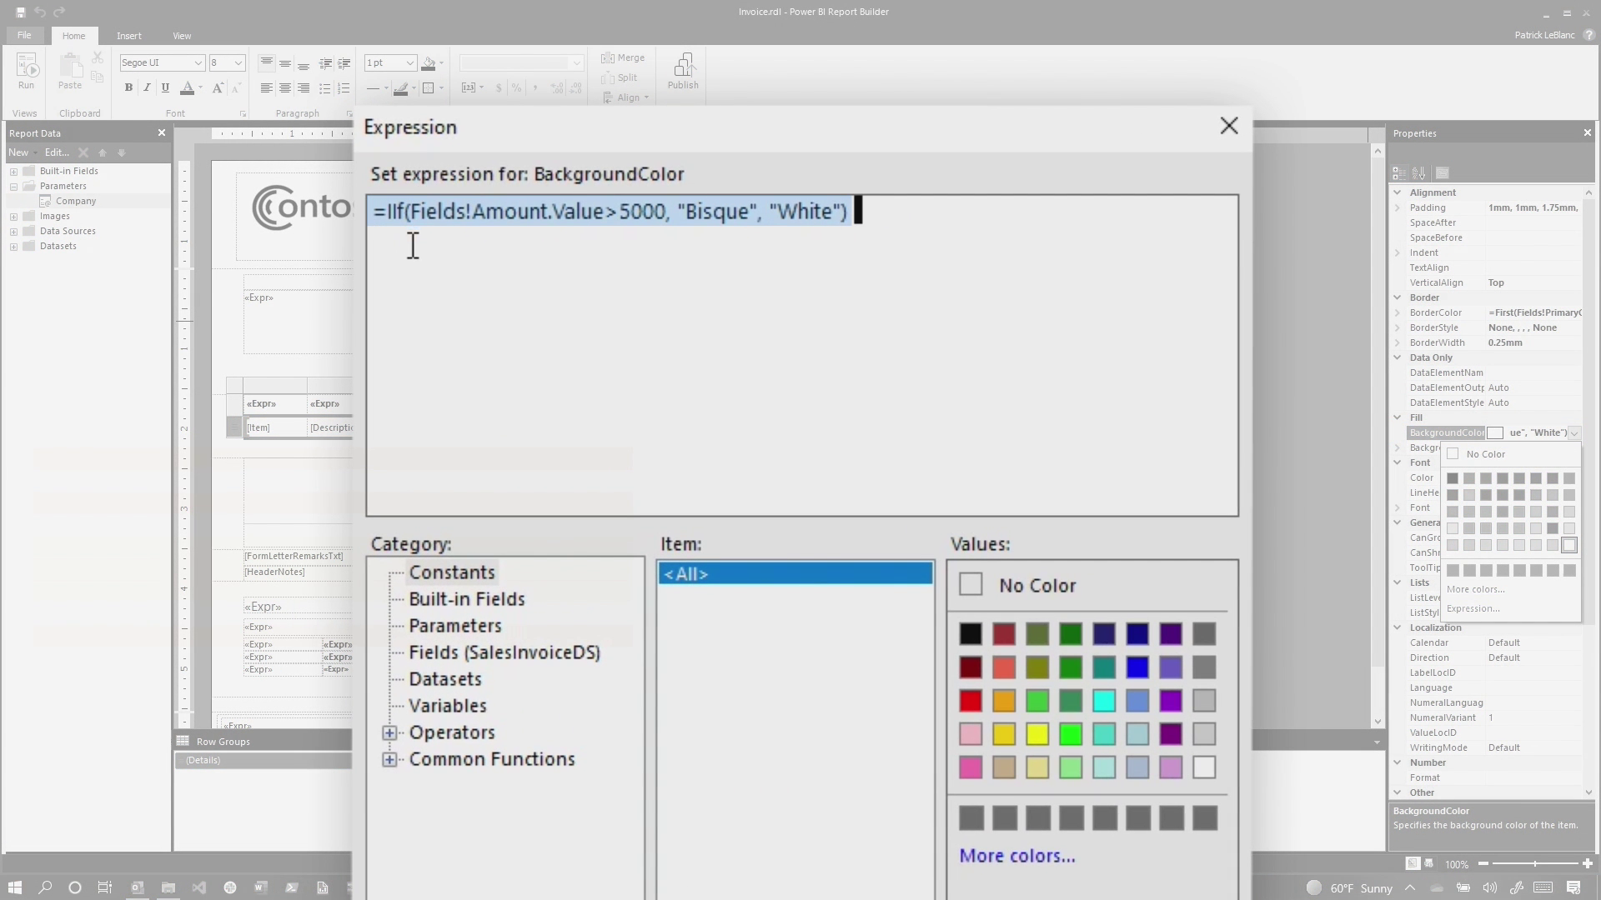
pyautogui.press('End')
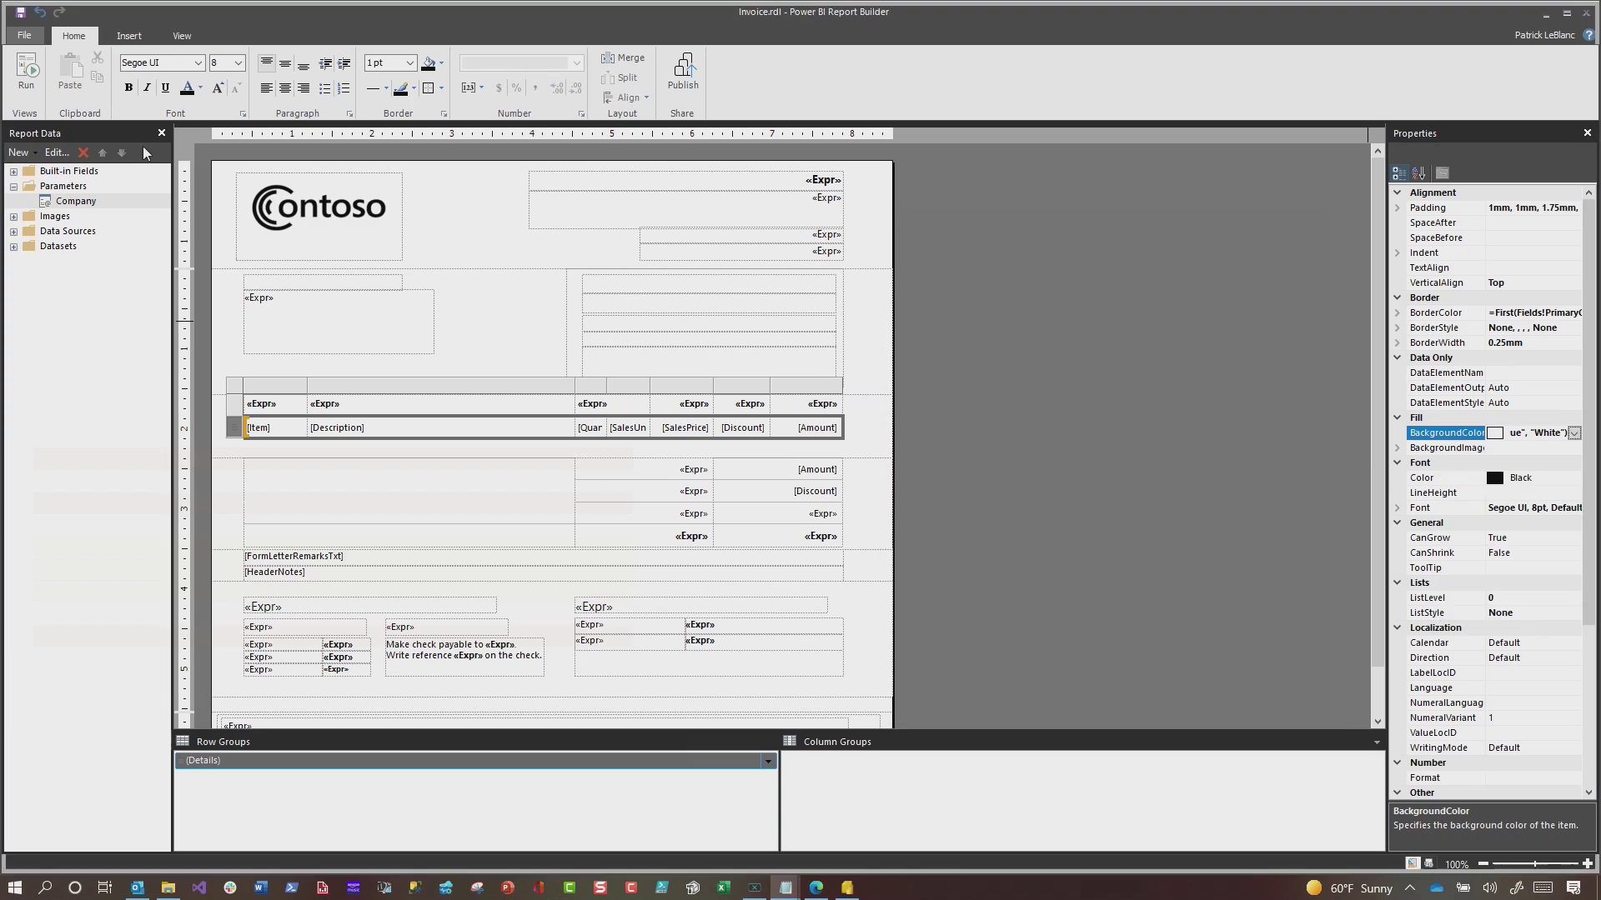
pyautogui.press('F5')
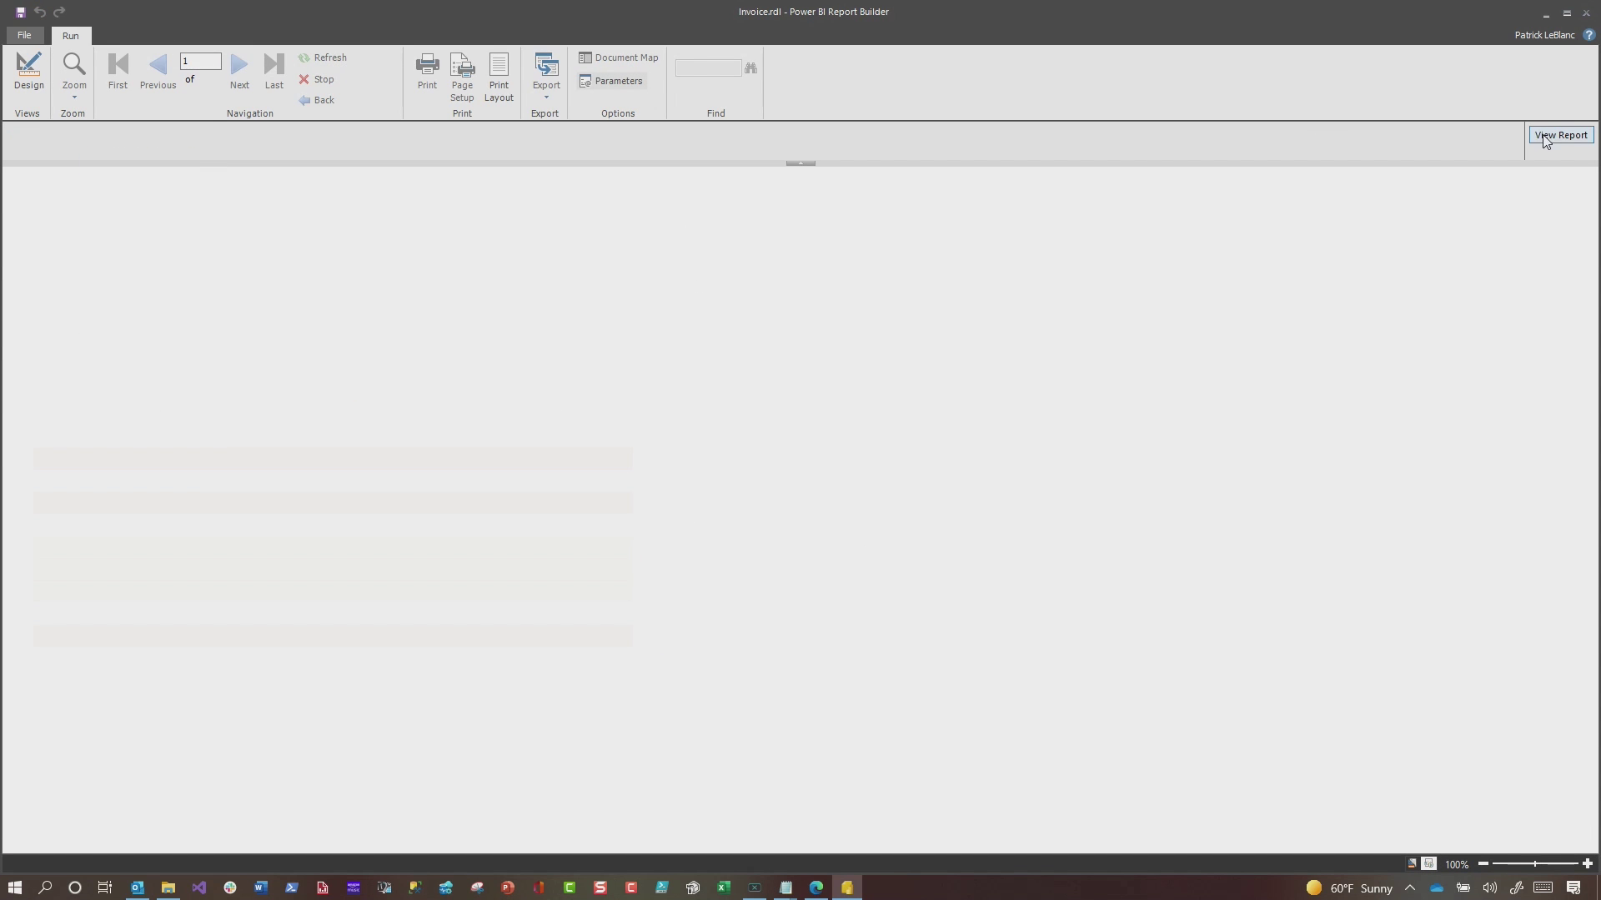
# - Scroll back up through the rendered invoice with Bisque rows above 5000
pyautogui.scroll(3, 946, 314)
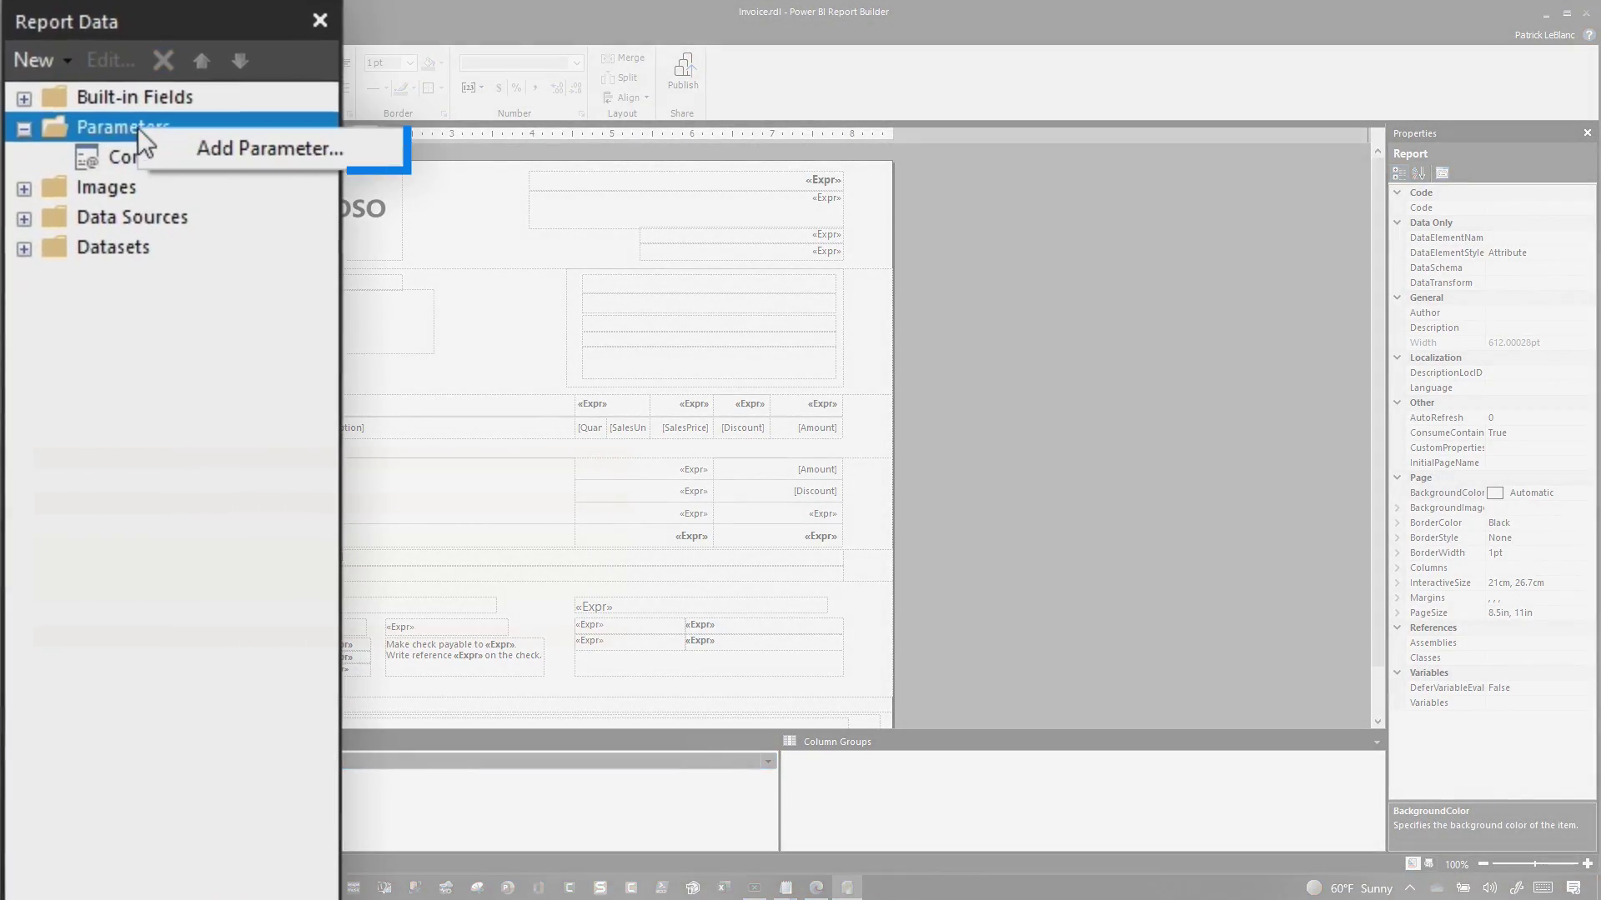
# - Add a report parameter named whatif prompting 'Enter Sales Goal', preview, and return to design
pyautogui.click(119, 194)
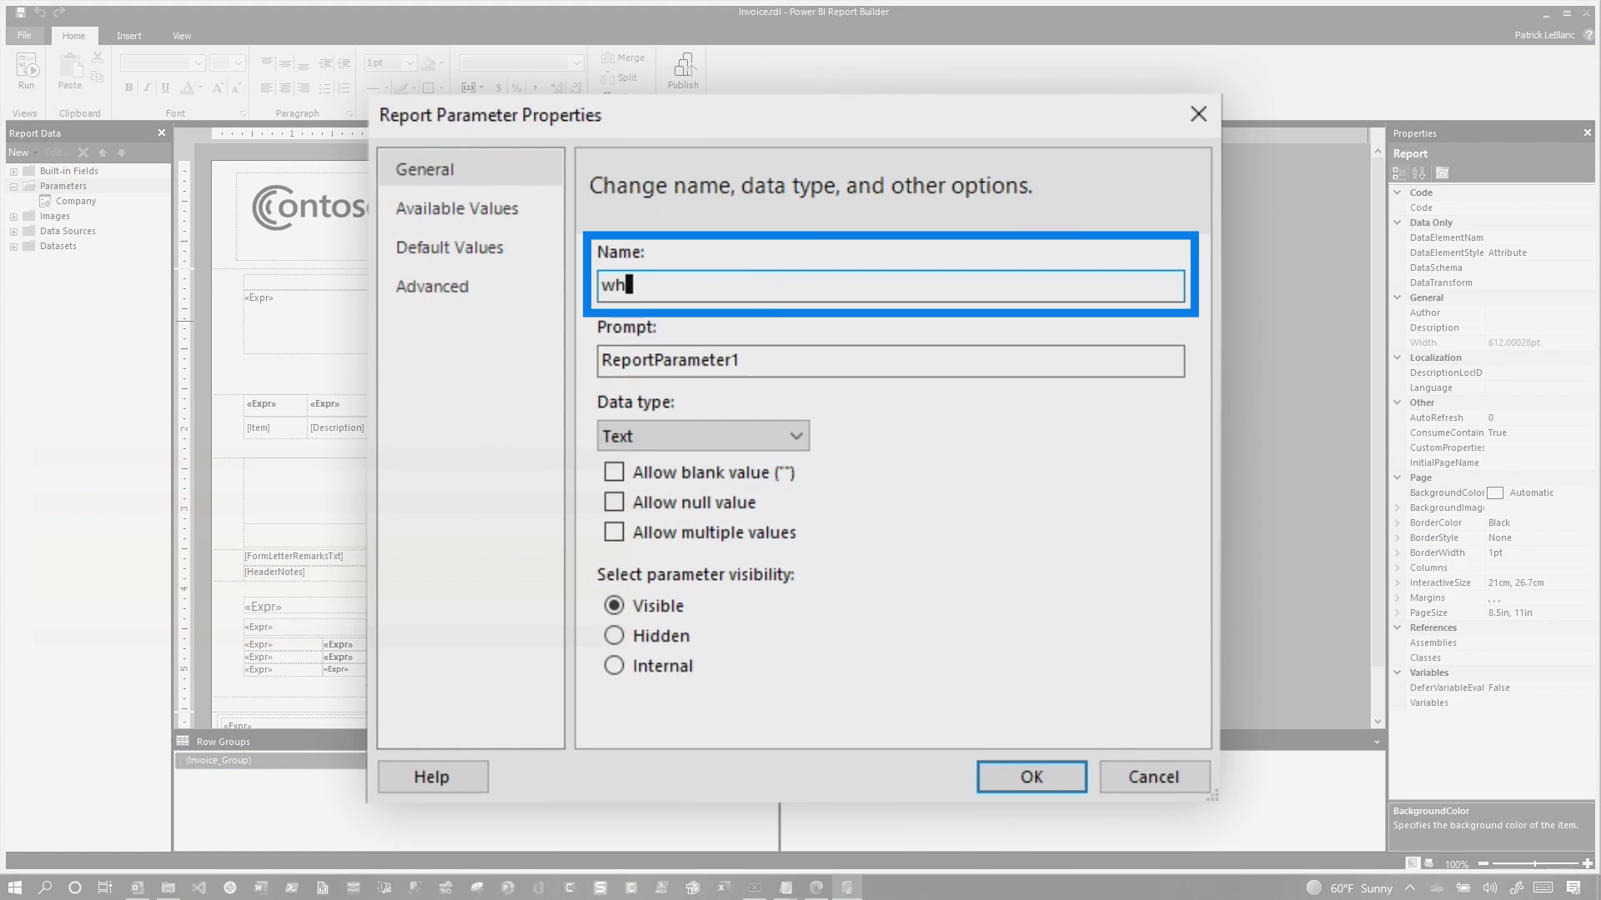
pyautogui.write('whatif')
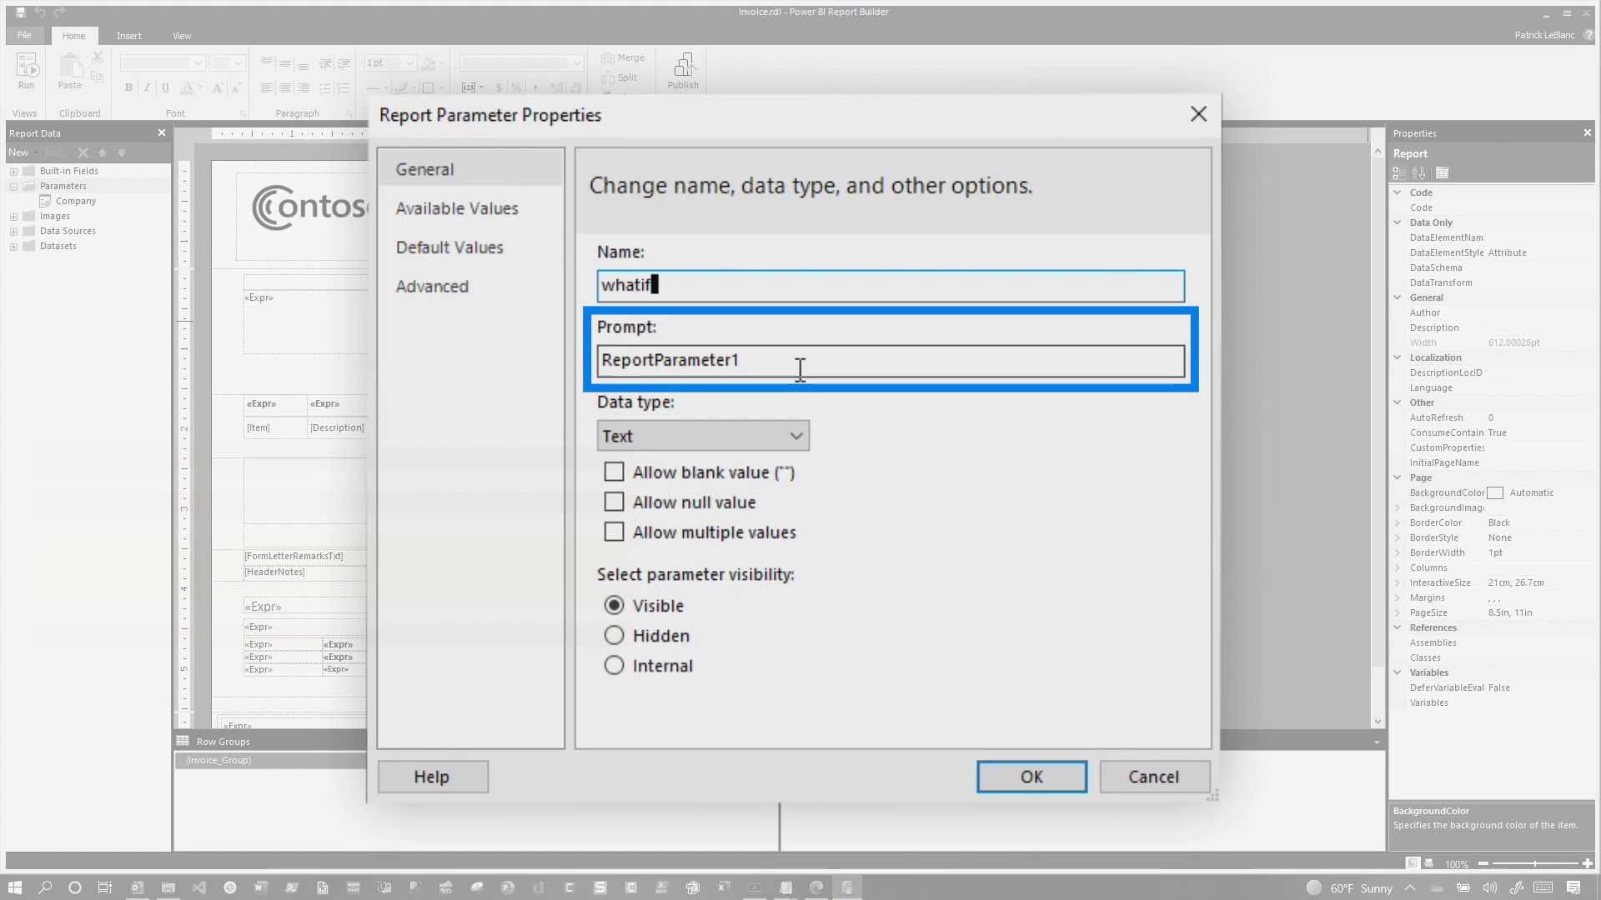
pyautogui.write('Enter Sales Goal')
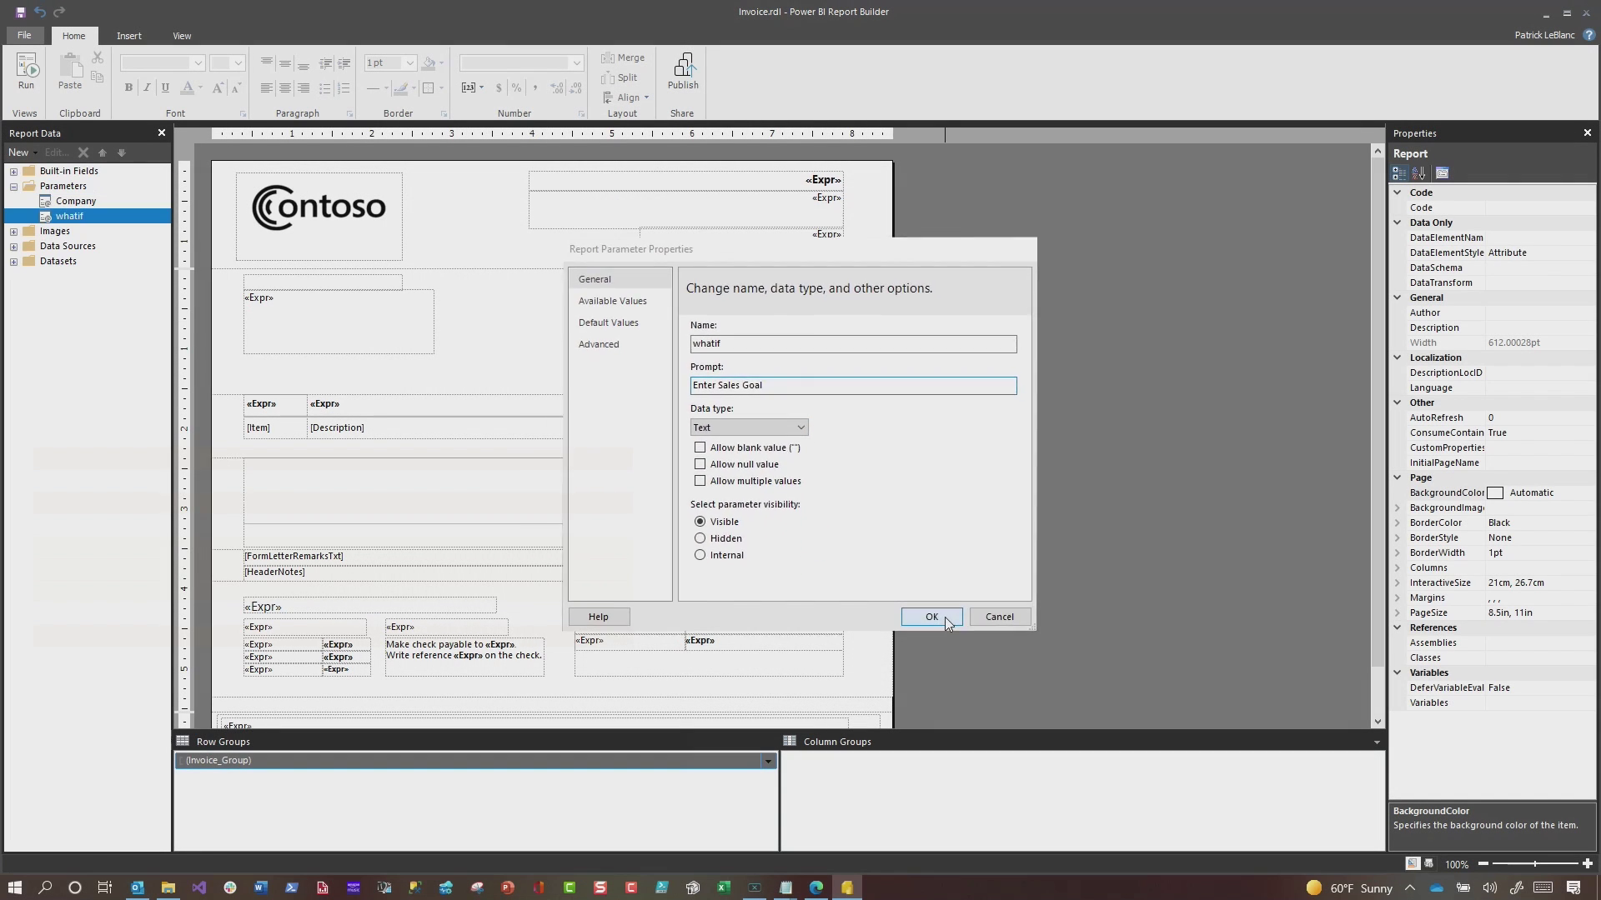
pyautogui.click(1076, 775)
pyautogui.press('F5')
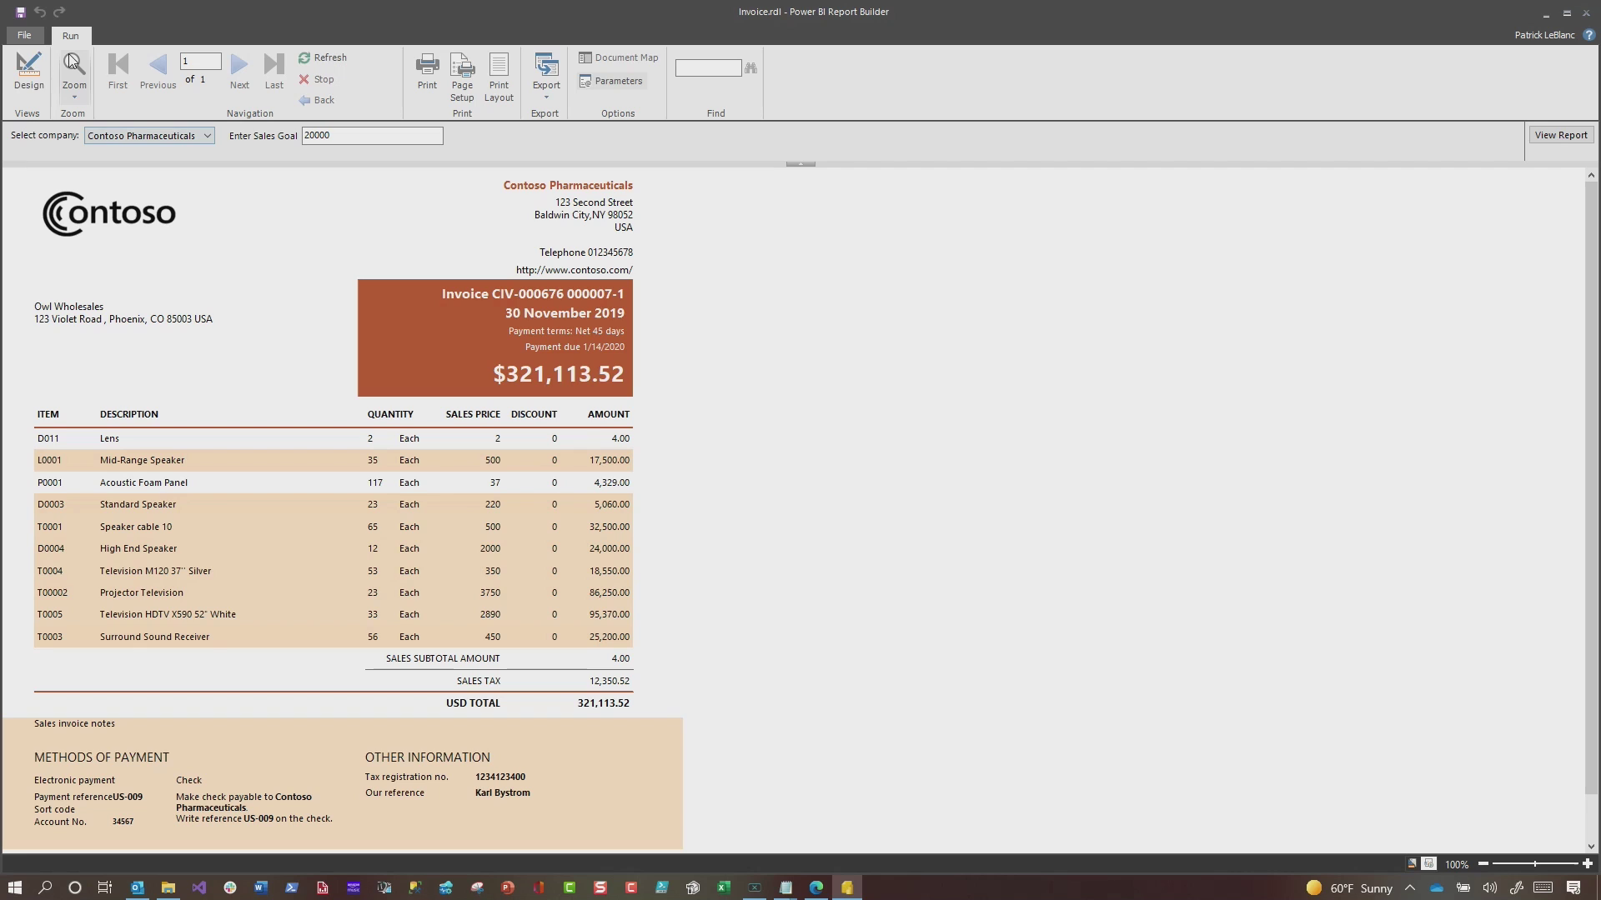
pyautogui.click(28, 75)
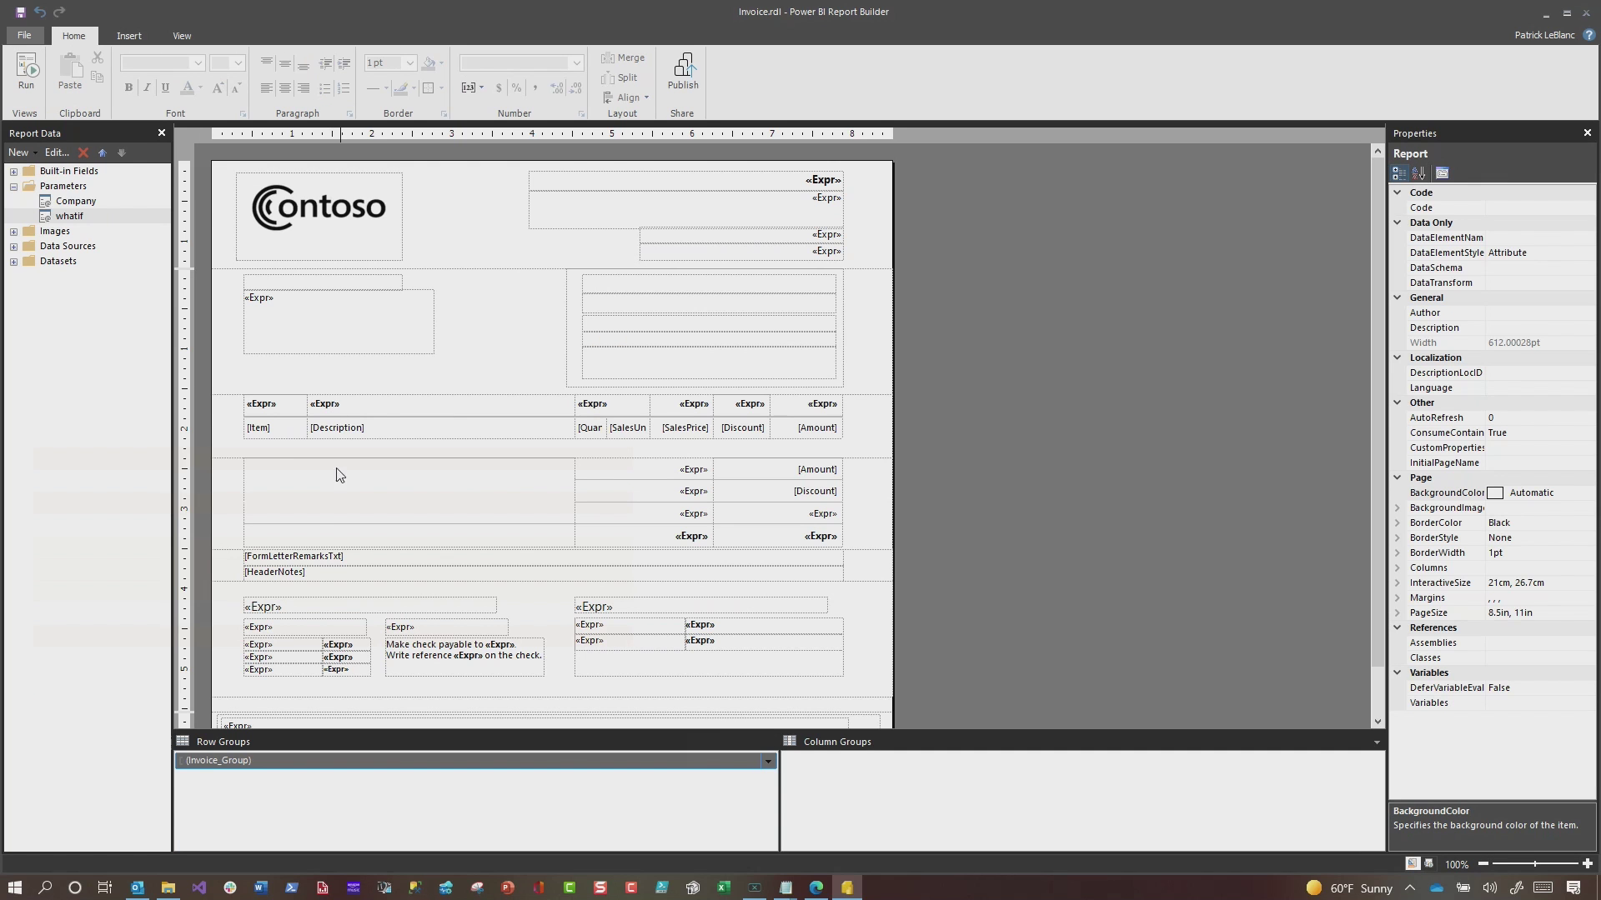
# - Open the expression behind the detail row's BackgroundColor property
pyautogui.click(258, 428)
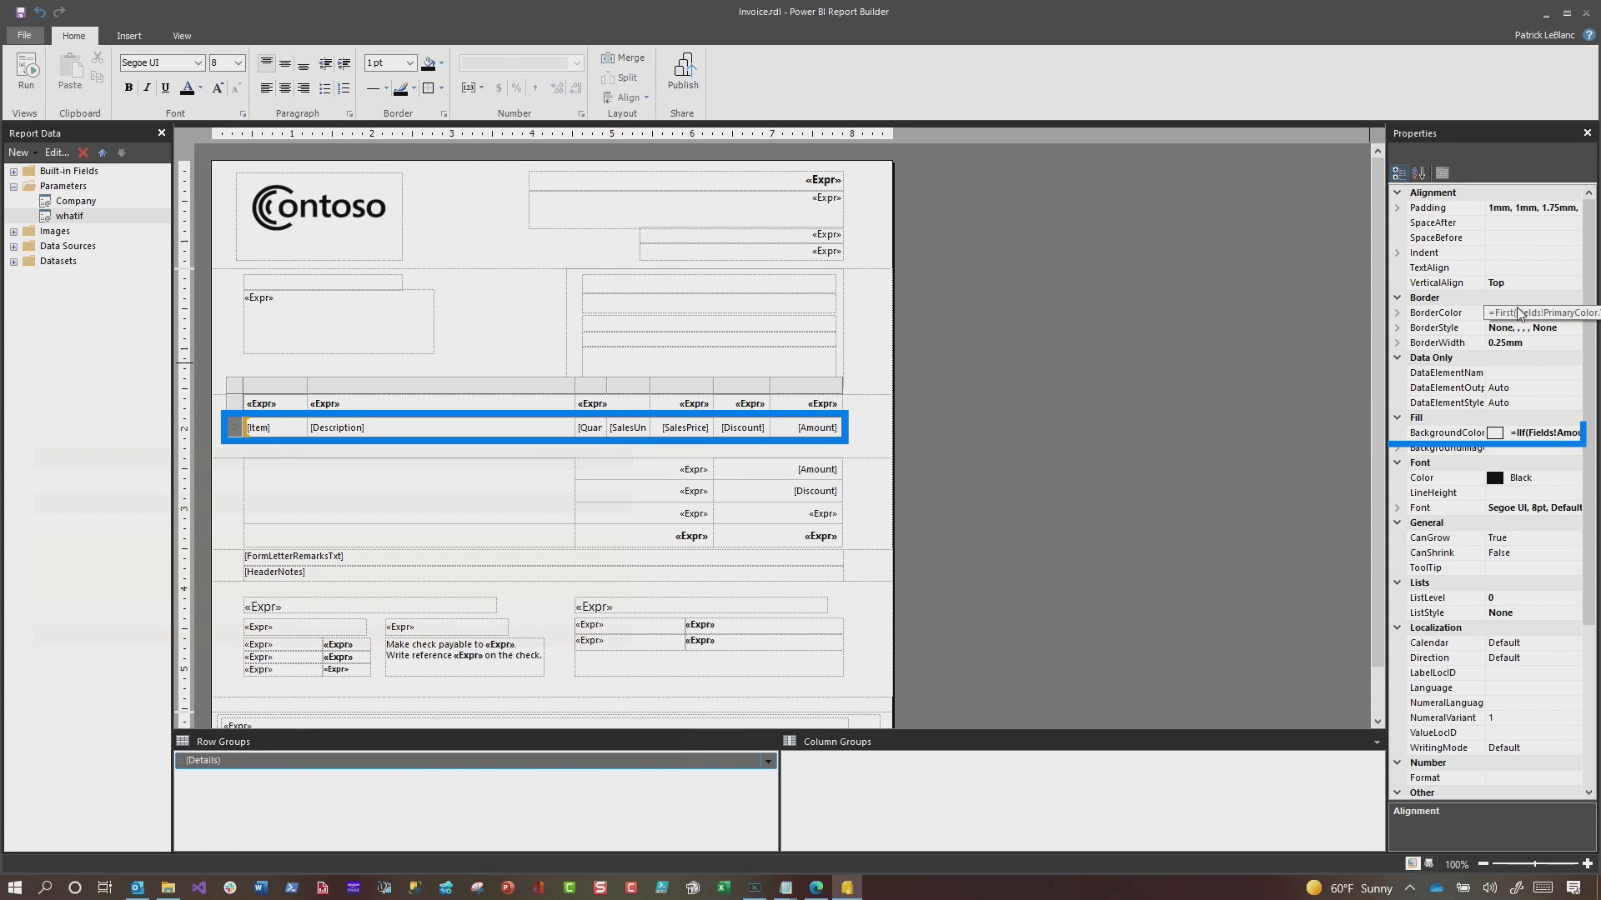
pyautogui.click(1528, 428)
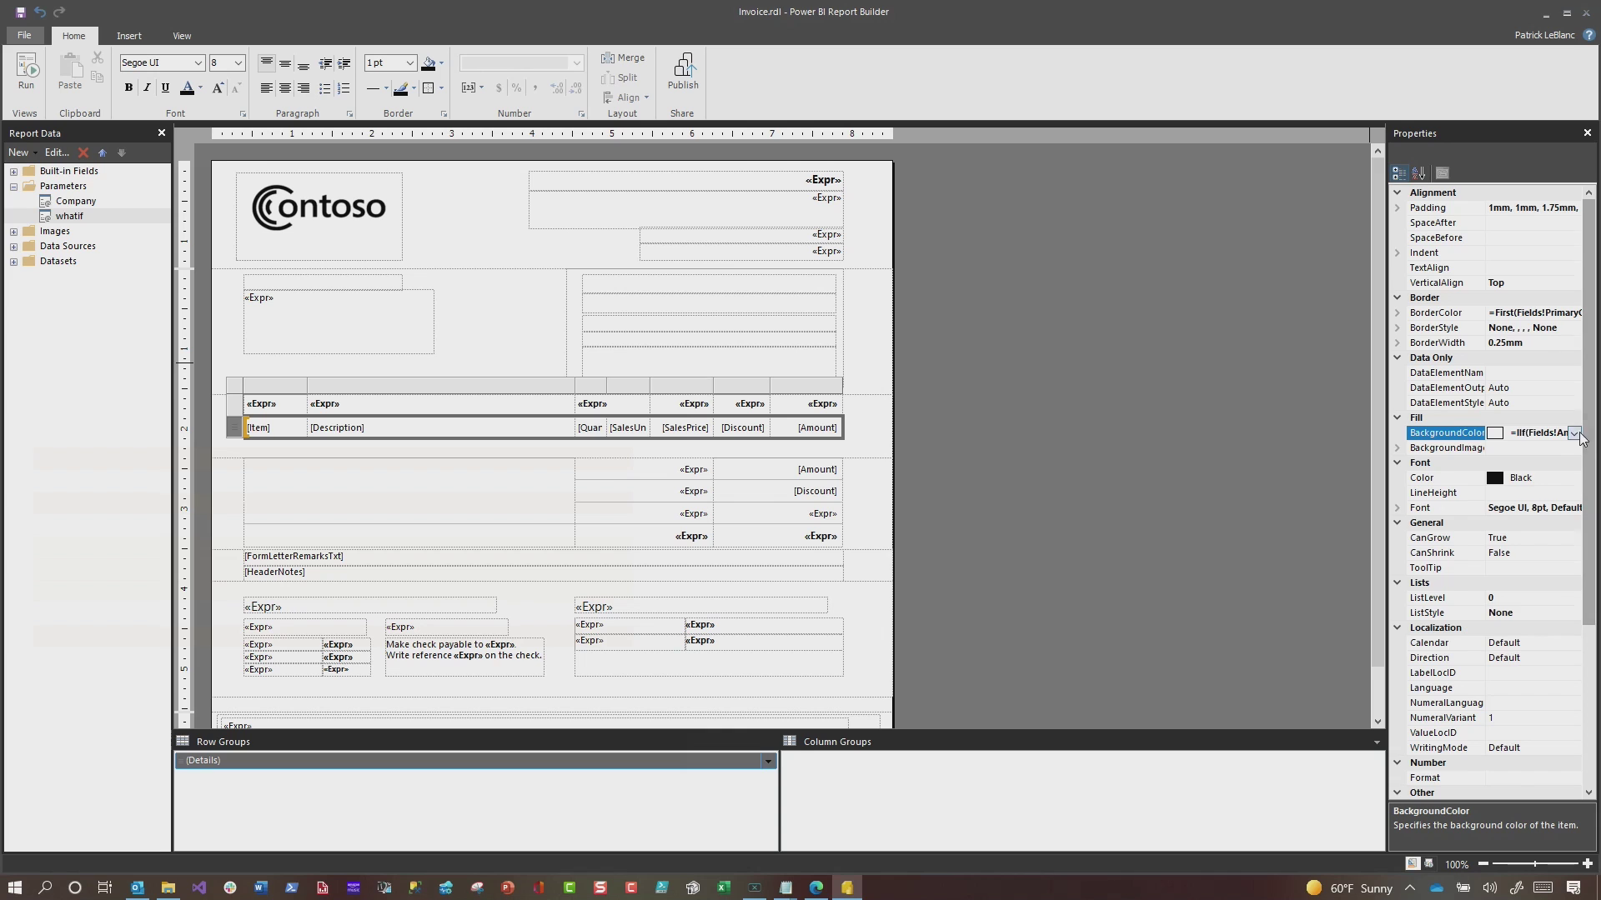
pyautogui.click(1574, 432)
pyautogui.click(1472, 609)
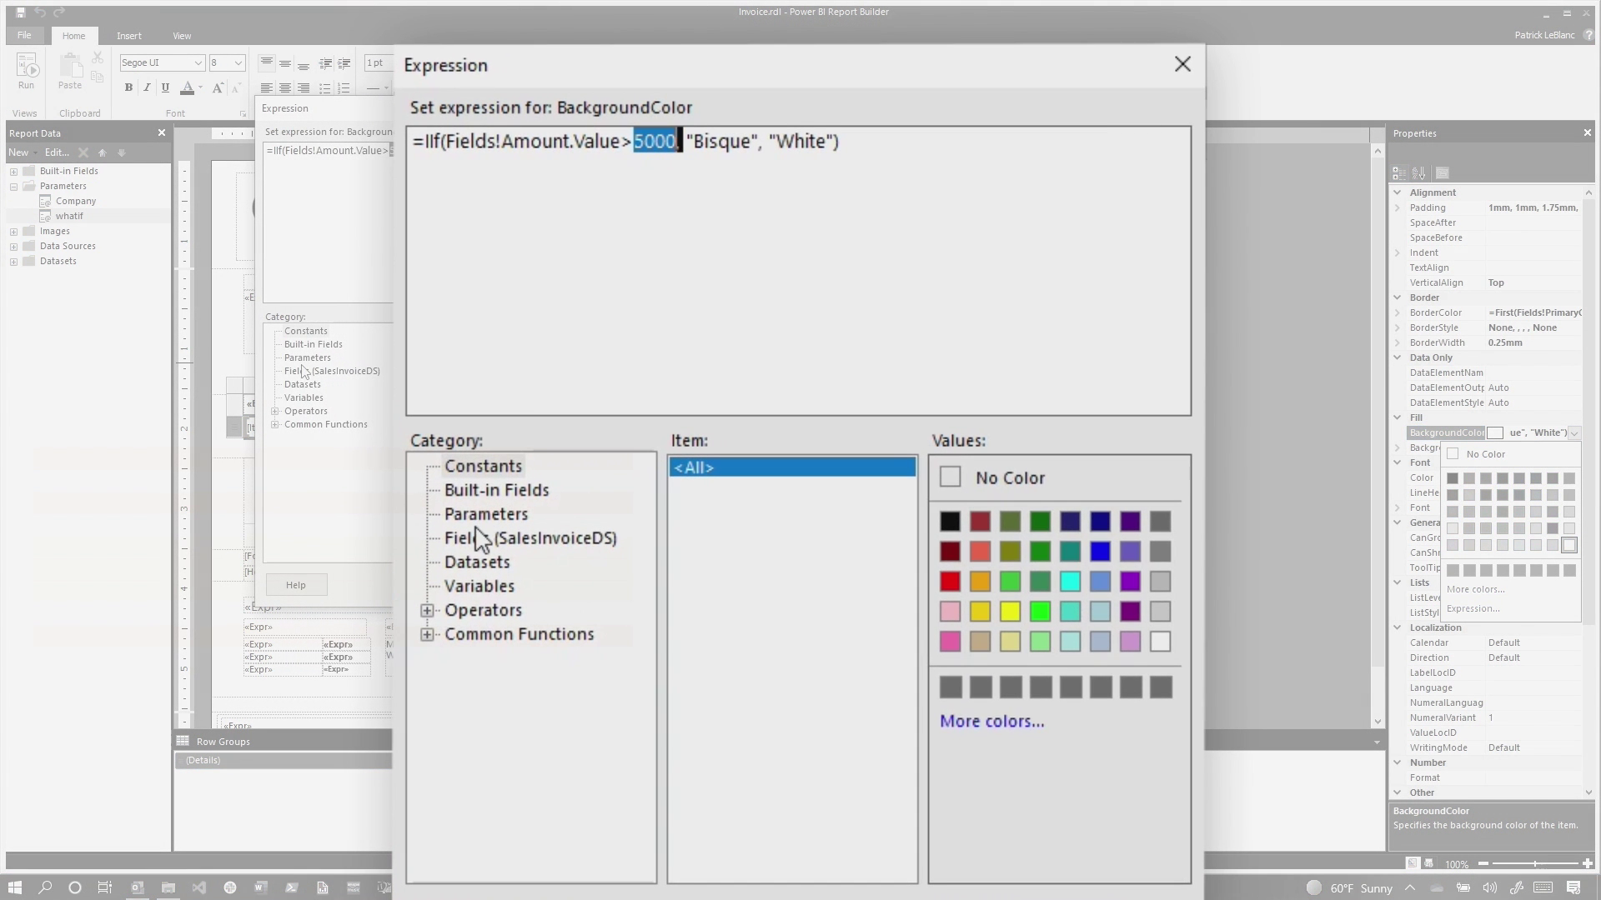
# - Replace the fixed 5000 threshold with Parameters!whatif.Value and run the report
pyautogui.click(305, 371)
pyautogui.click(308, 358)
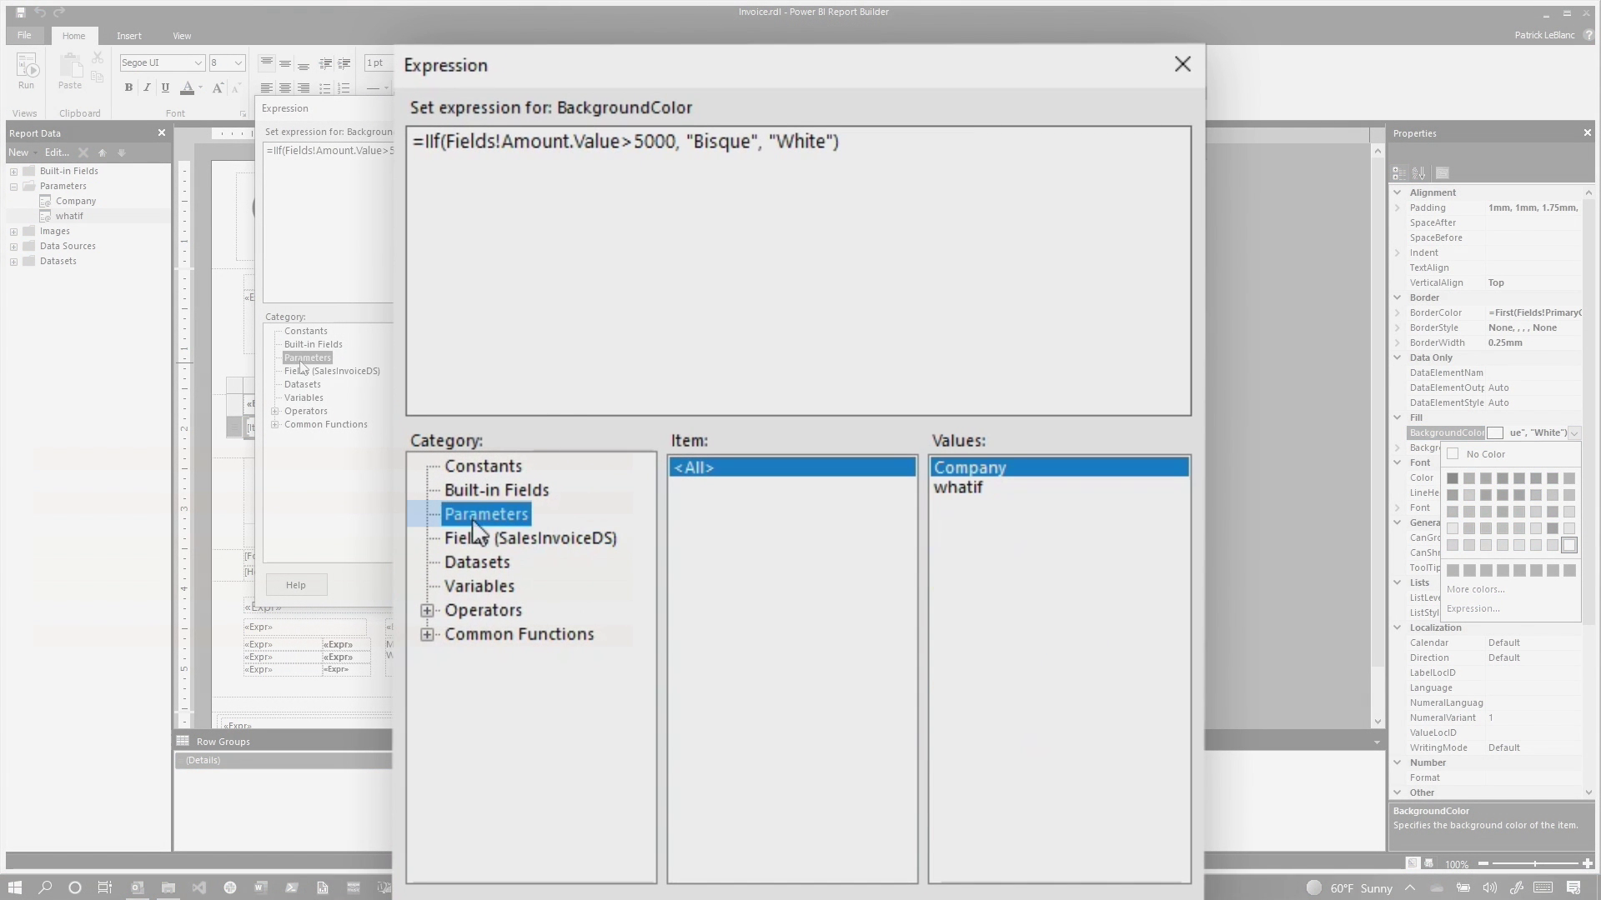
pyautogui.doubleClick(670, 143)
pyautogui.press('Delete')
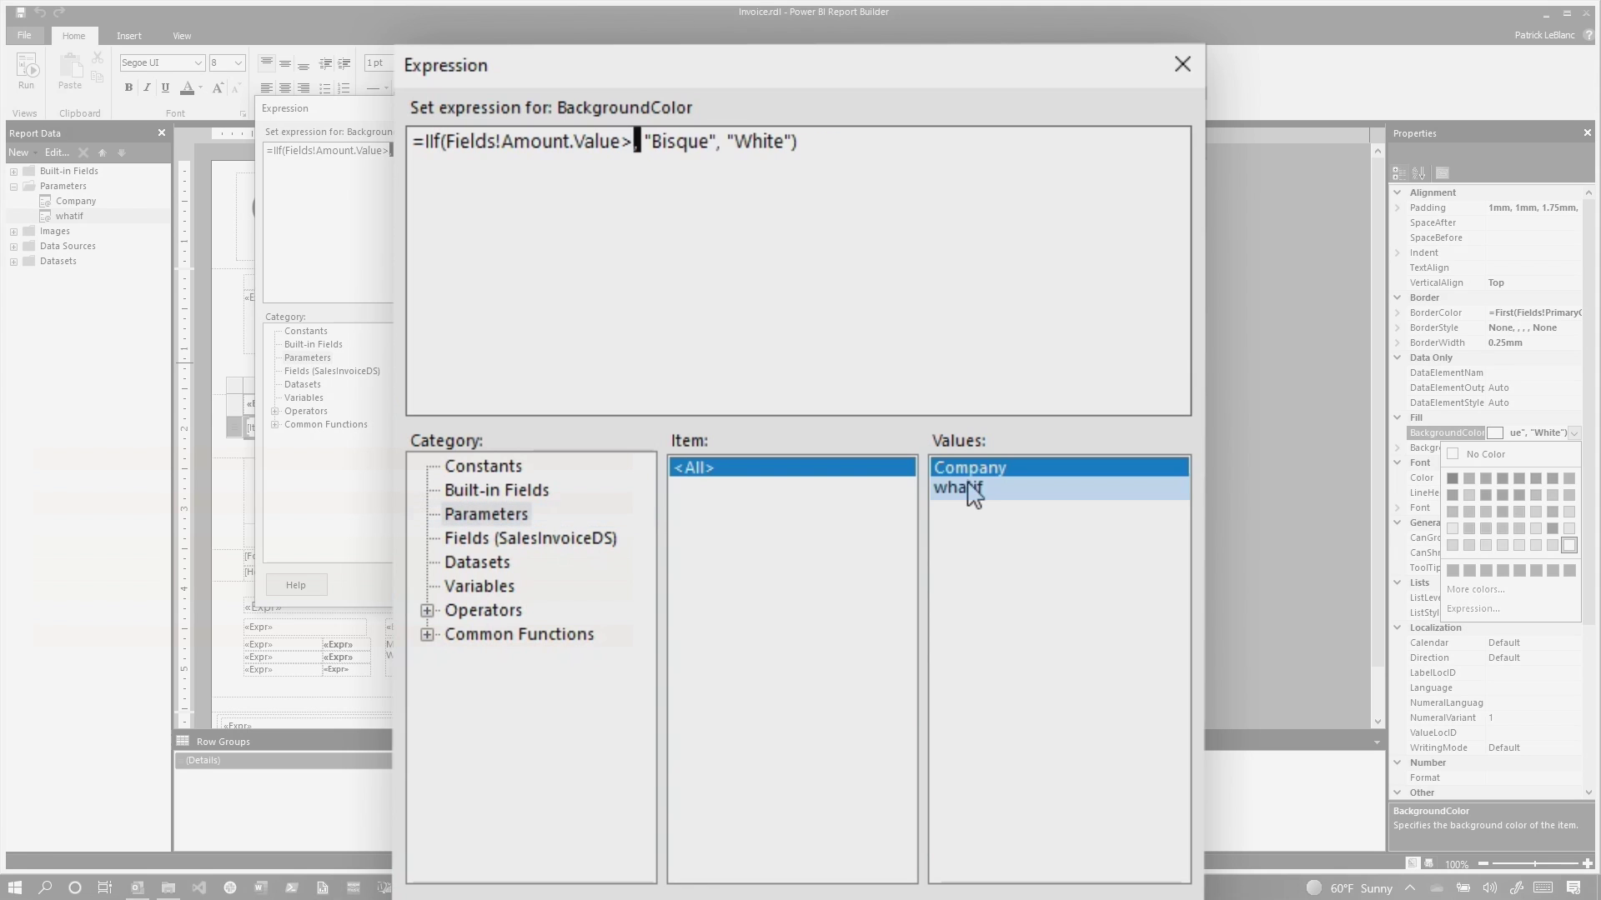
pyautogui.click(967, 488)
pyautogui.doubleClick(973, 488)
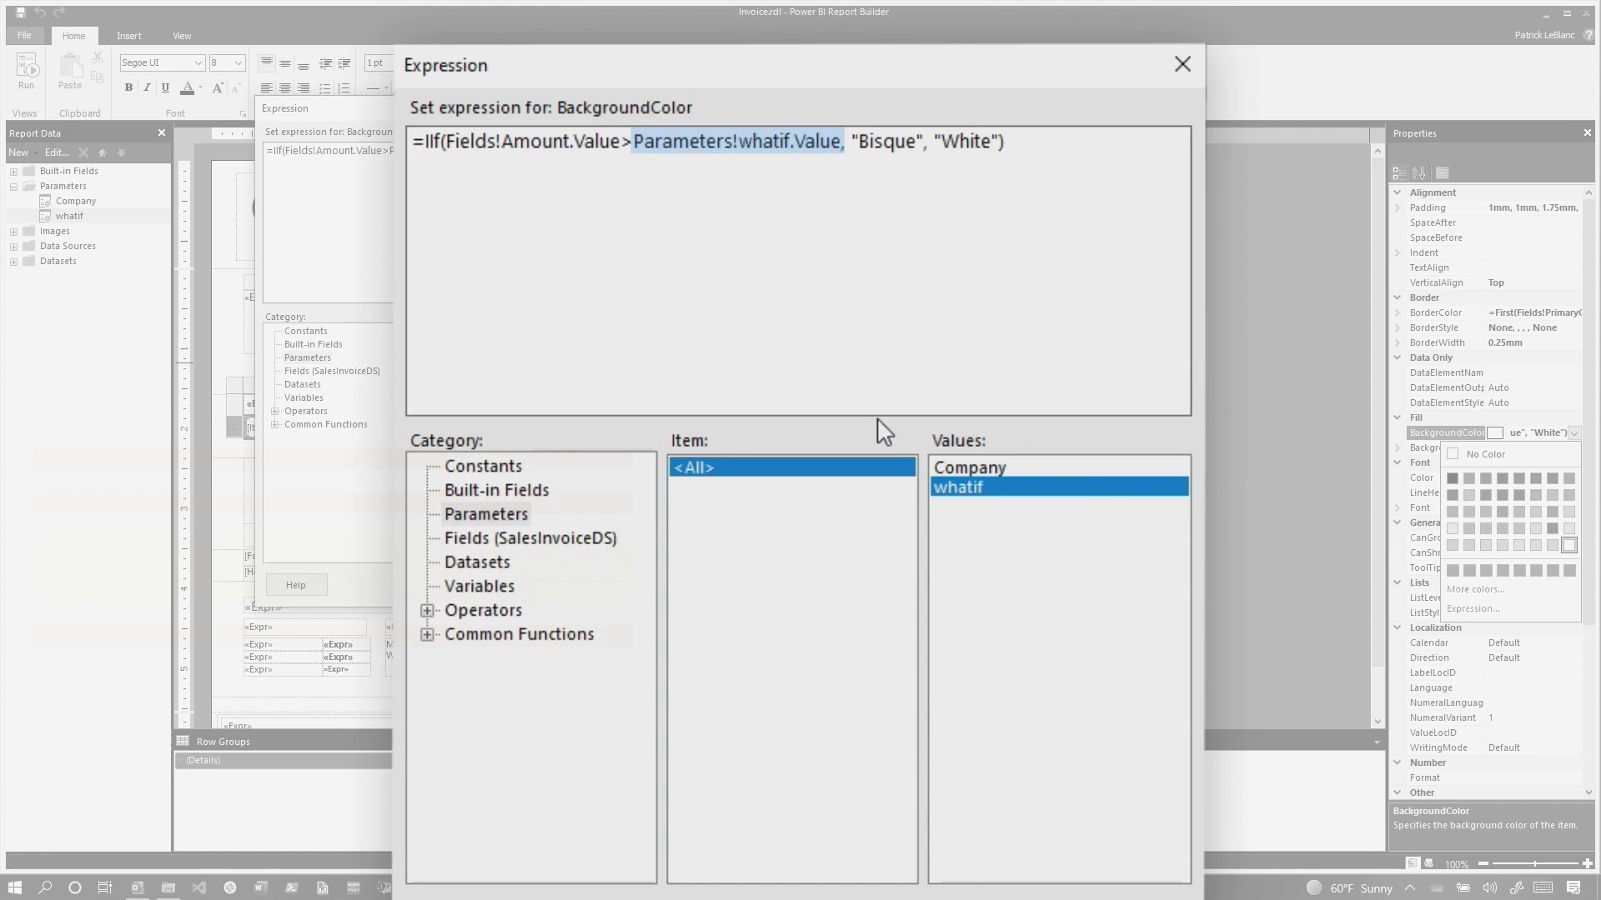
pyautogui.click(844, 142)
pyautogui.click(711, 678)
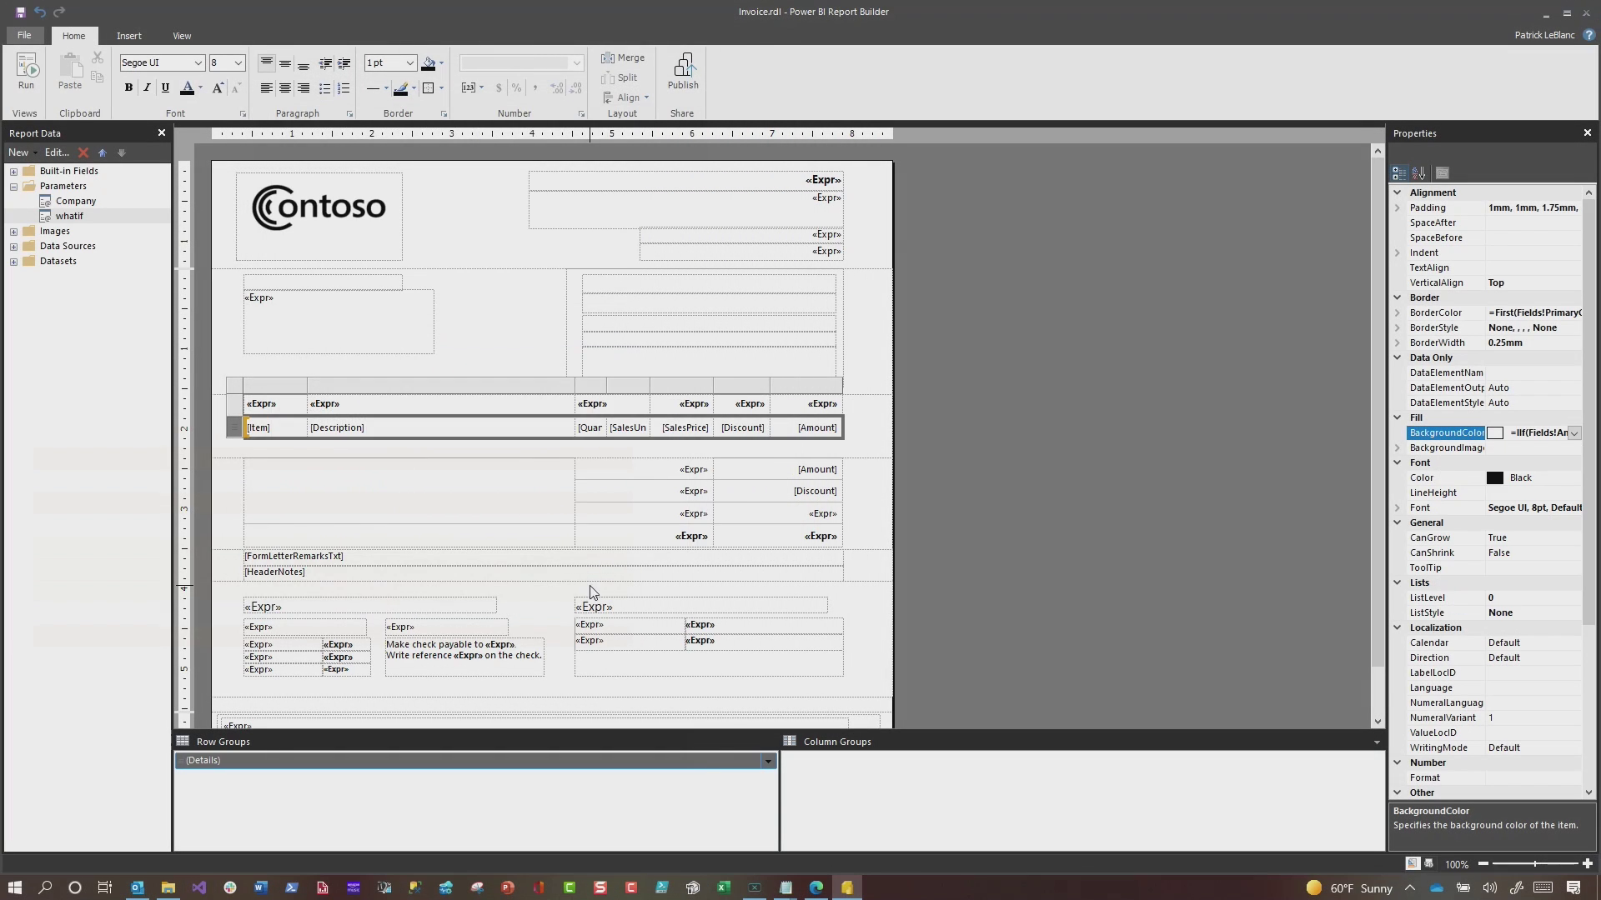
pyautogui.click(12, 97)
# - Render Contoso Pharmaceuticals with a 10000 sales goal, then rerun it with 20000
pyautogui.click(173, 135)
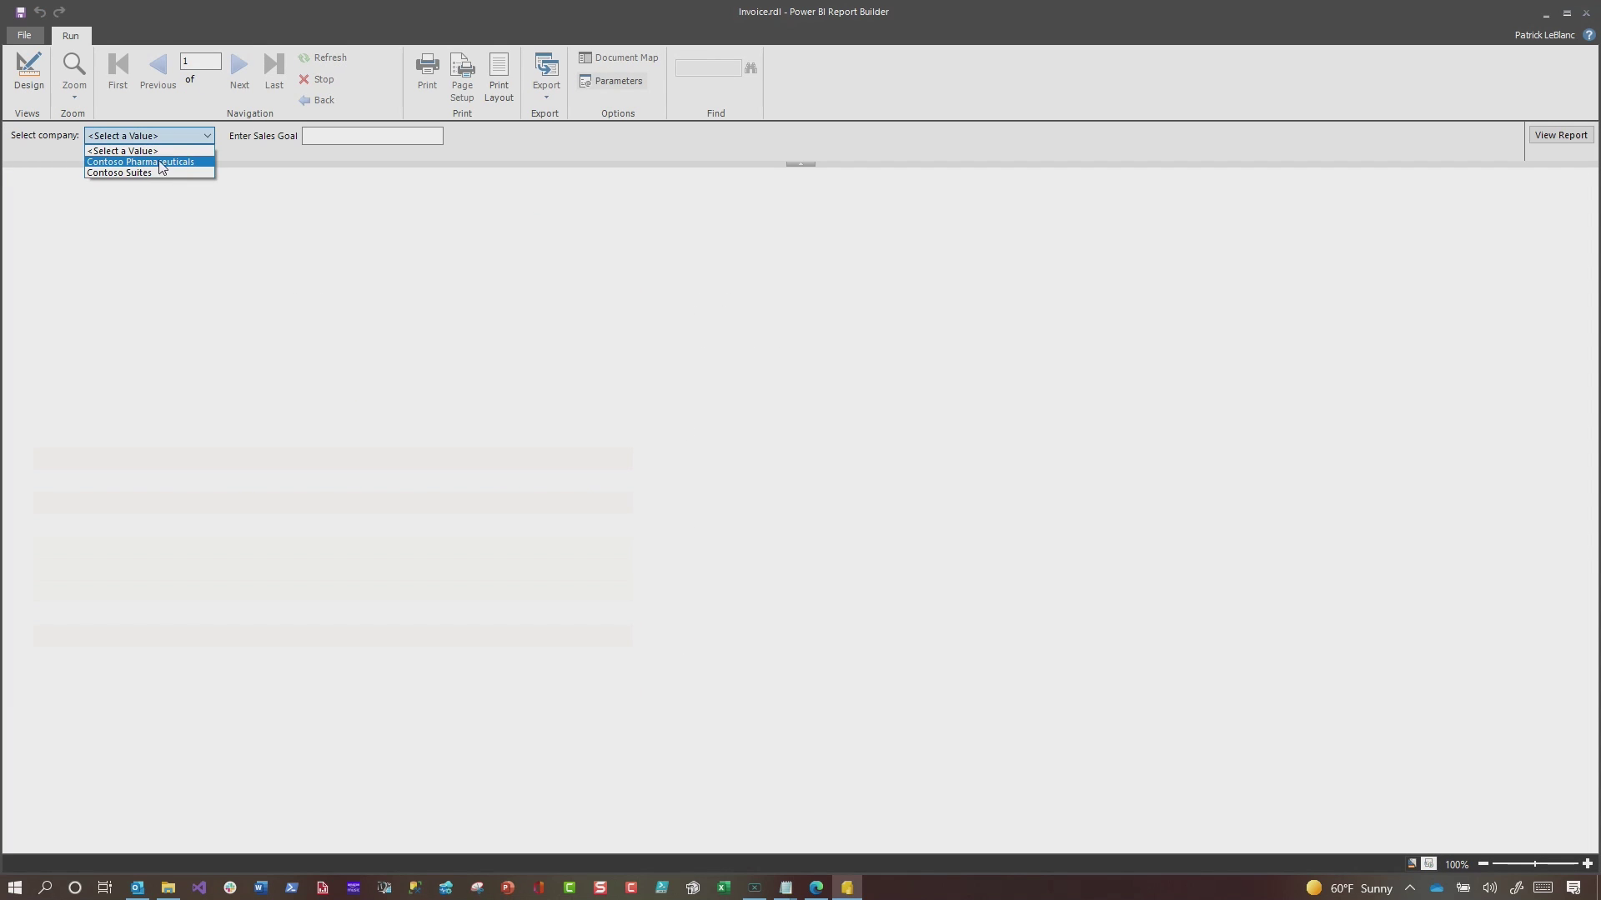
pyautogui.click(162, 162)
pyautogui.click(326, 137)
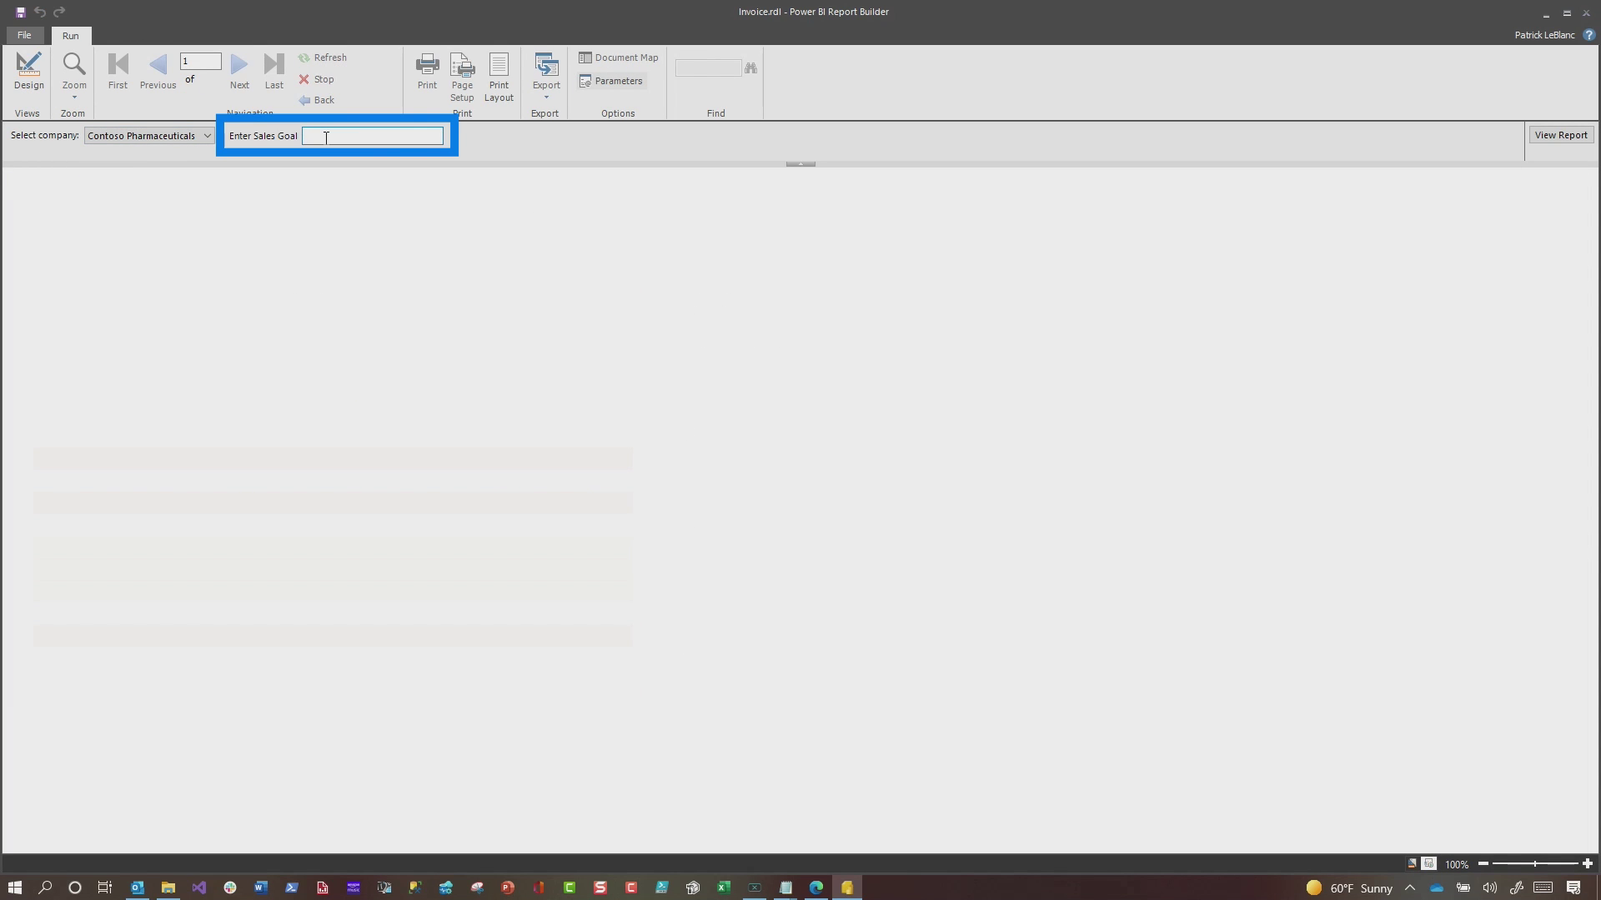
pyautogui.write('10000')
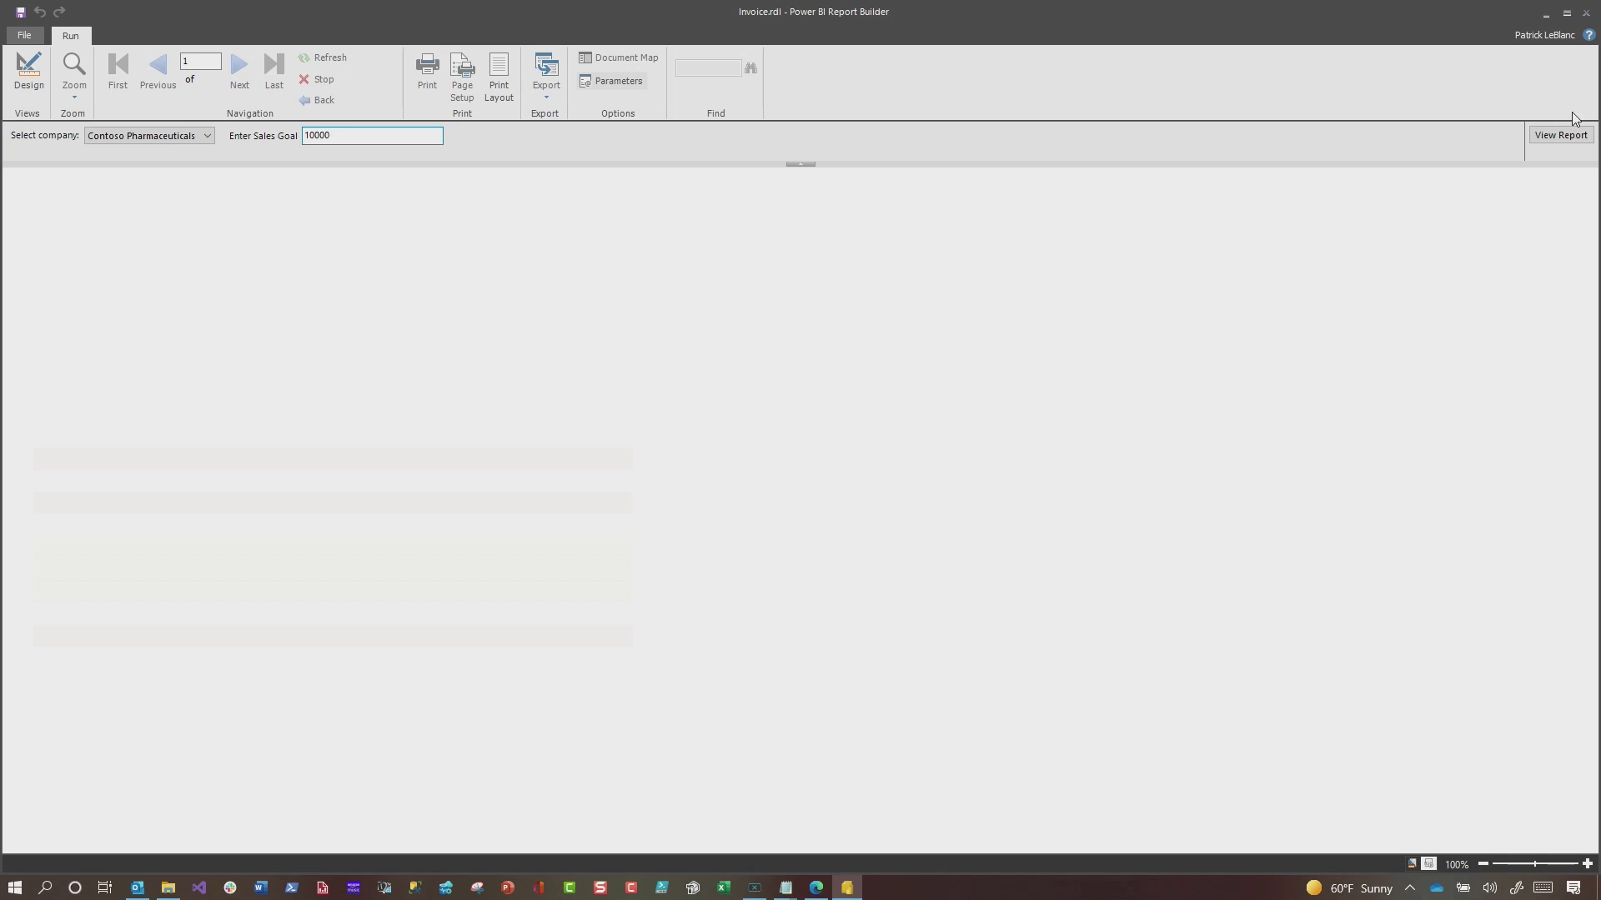
pyautogui.click(1559, 136)
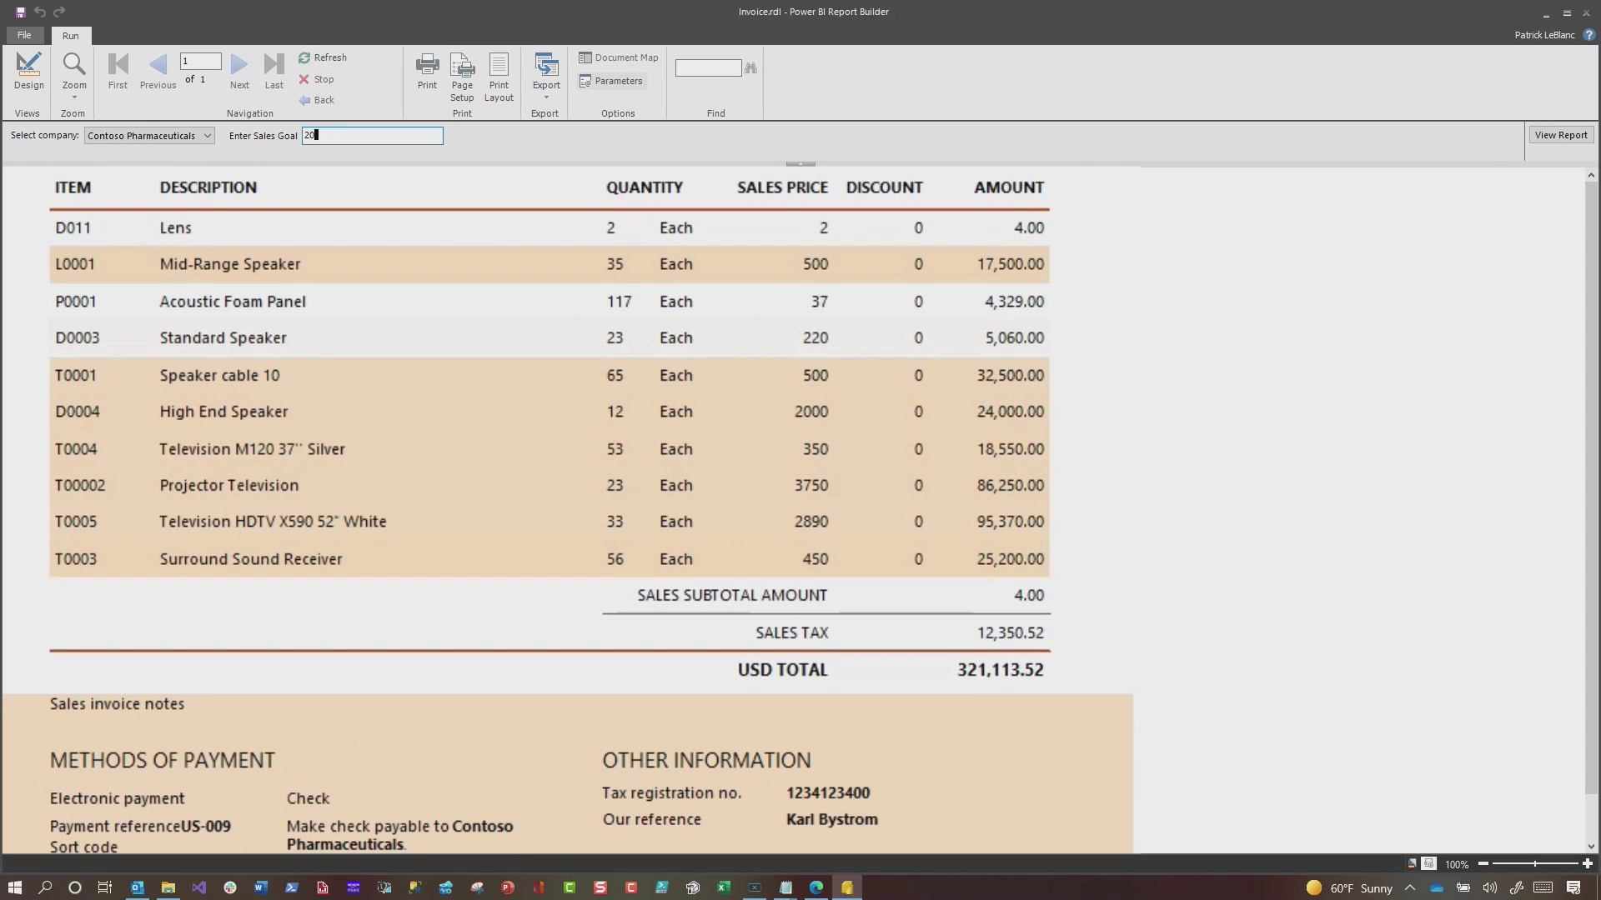
pyautogui.press('Return')
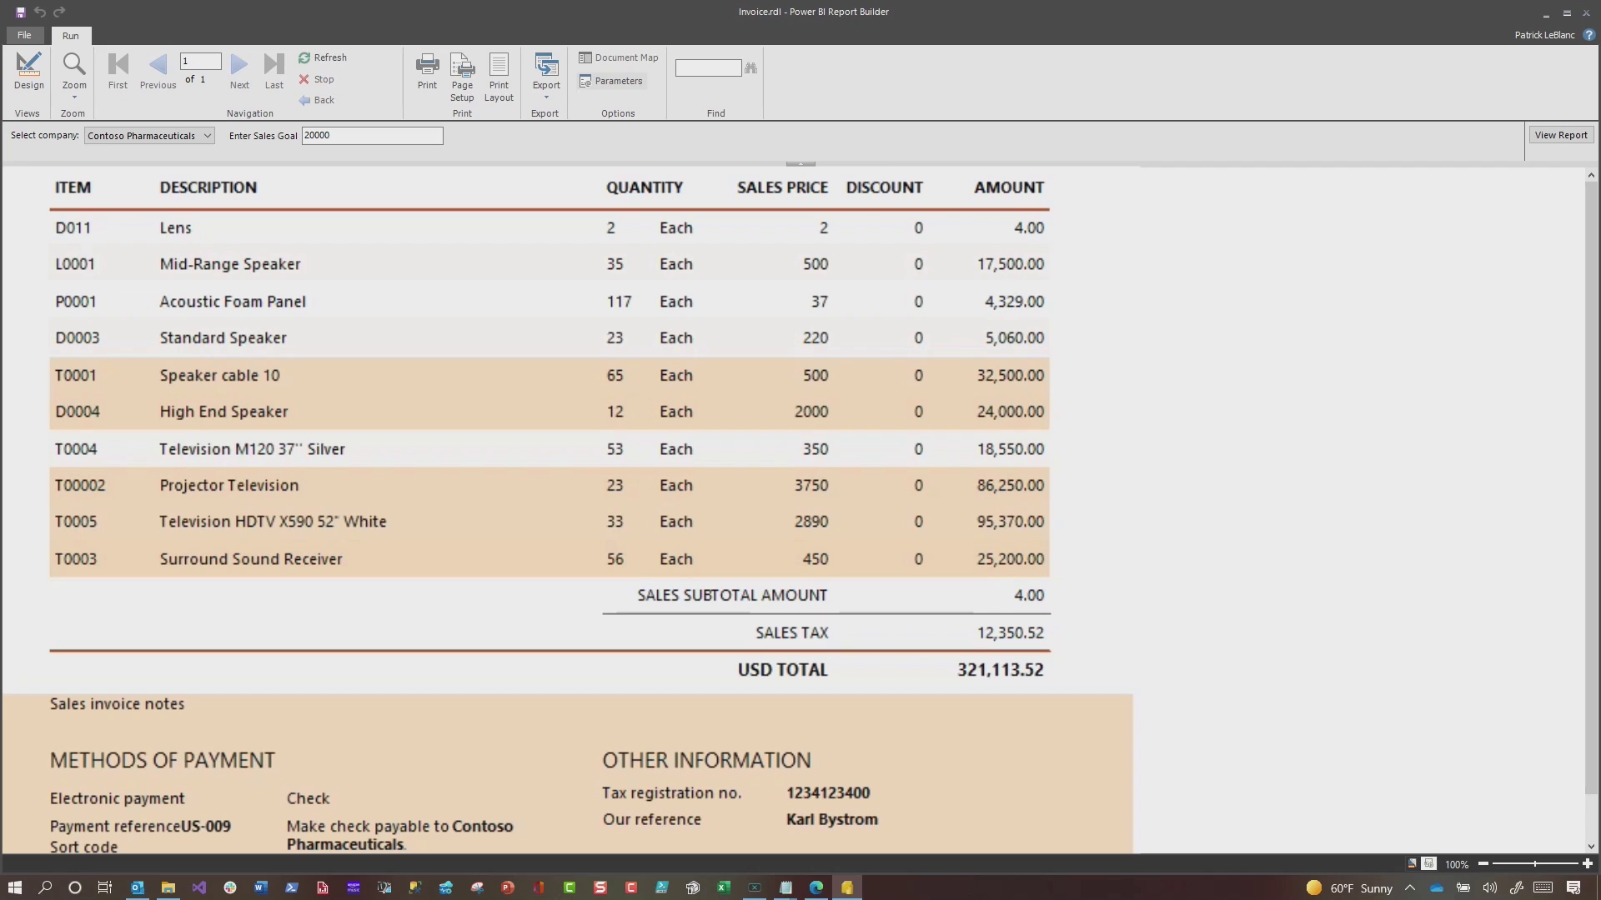